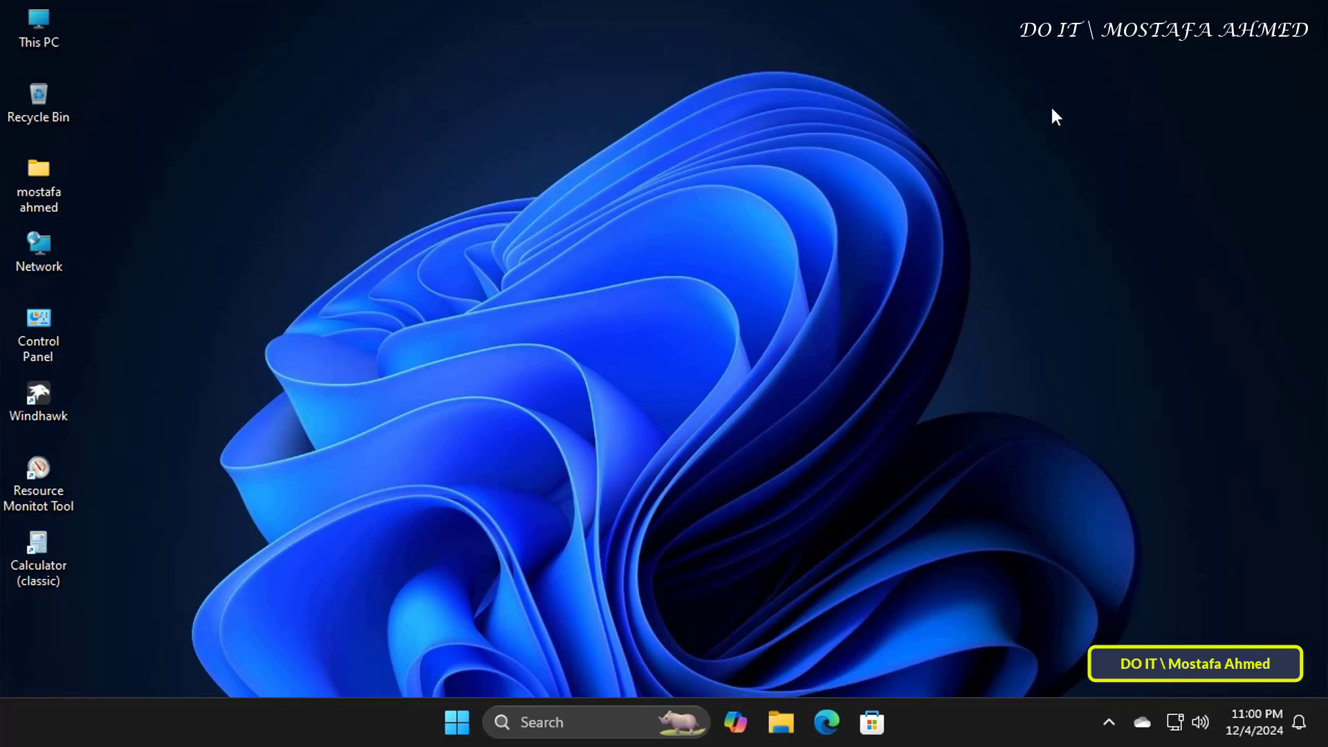
Step: Enter %temp% as the location in the Run dialog
key("super+r")
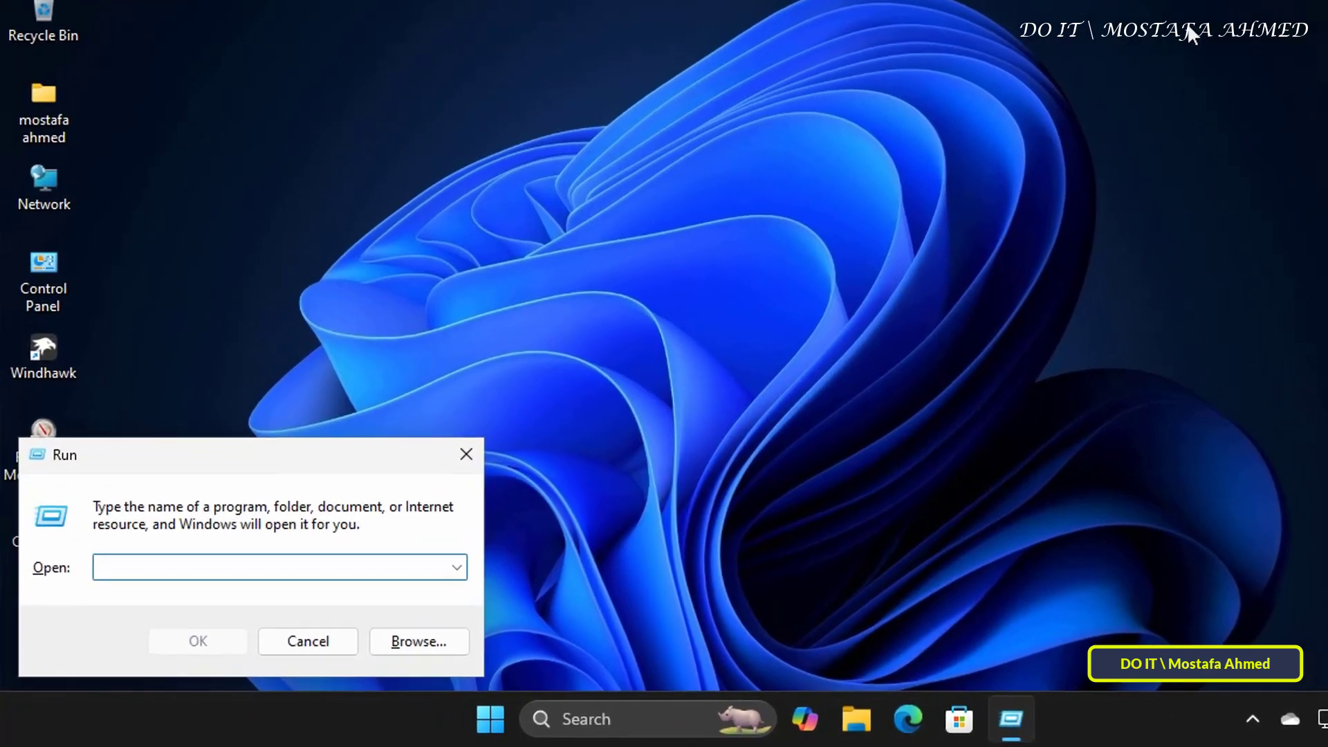
type("%te")
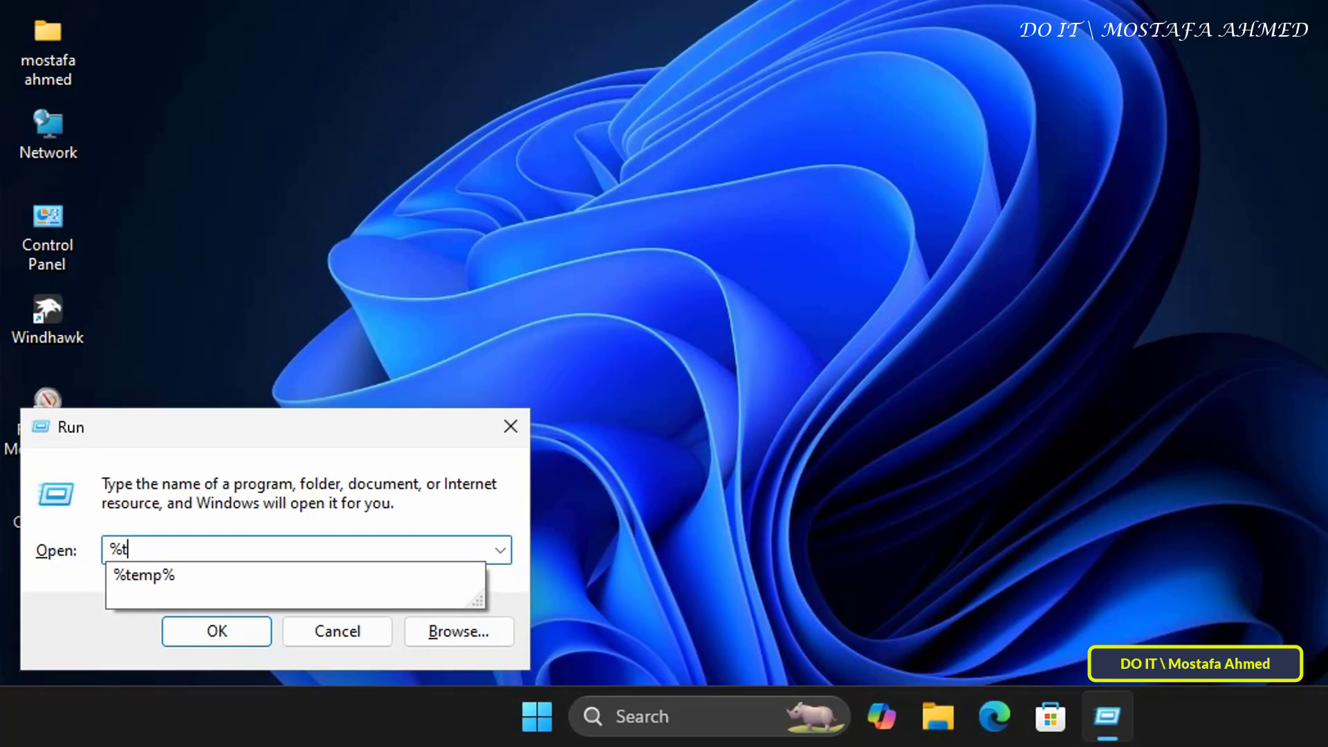
type("mp")
type("%")
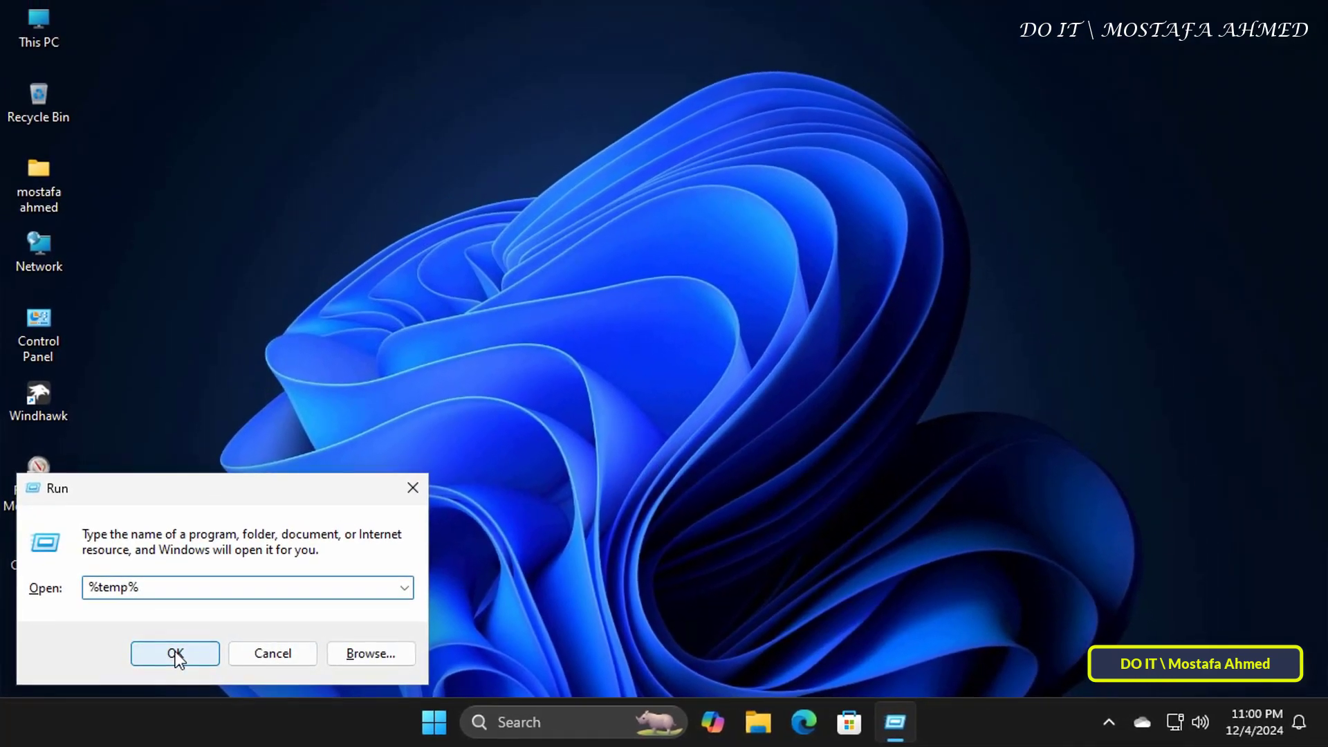
Step: Open the Temp folder in File Explorer and scroll through its temporary files
left_click(177, 658)
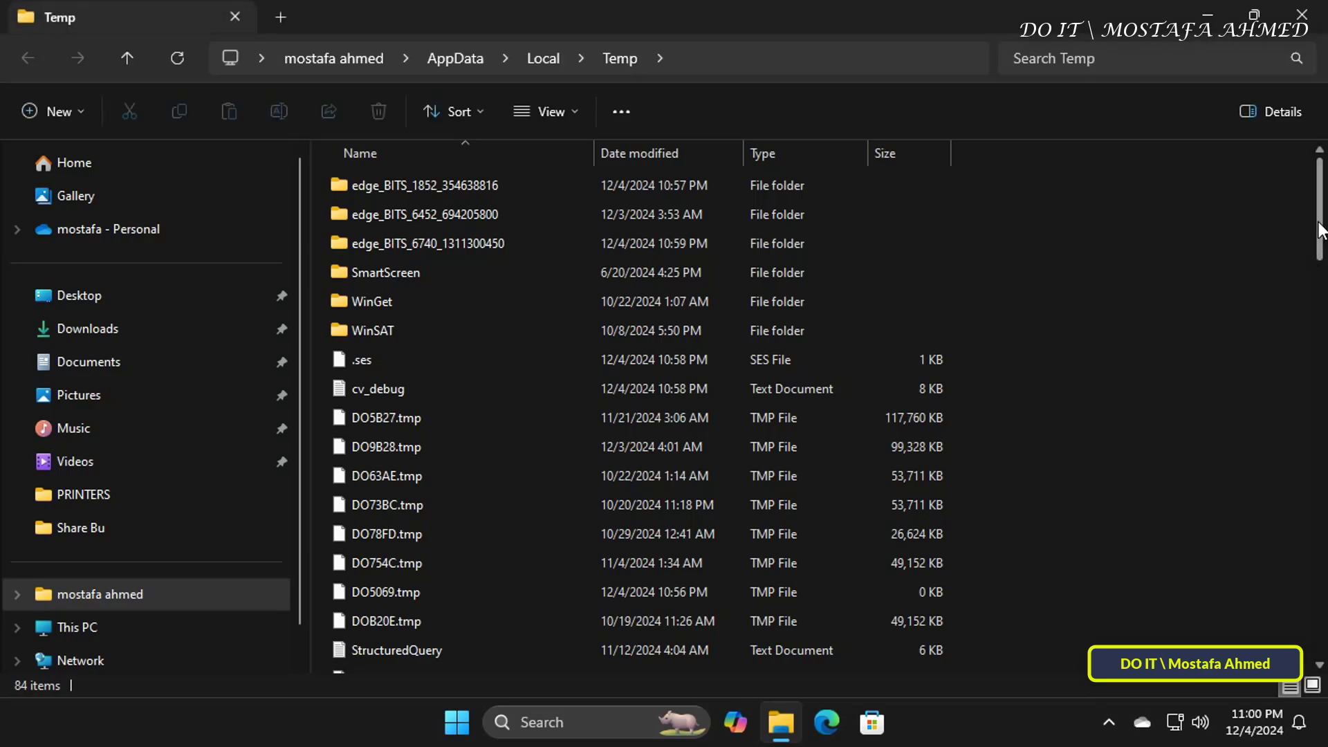
left_click_drag(1321, 228, 1323, 326)
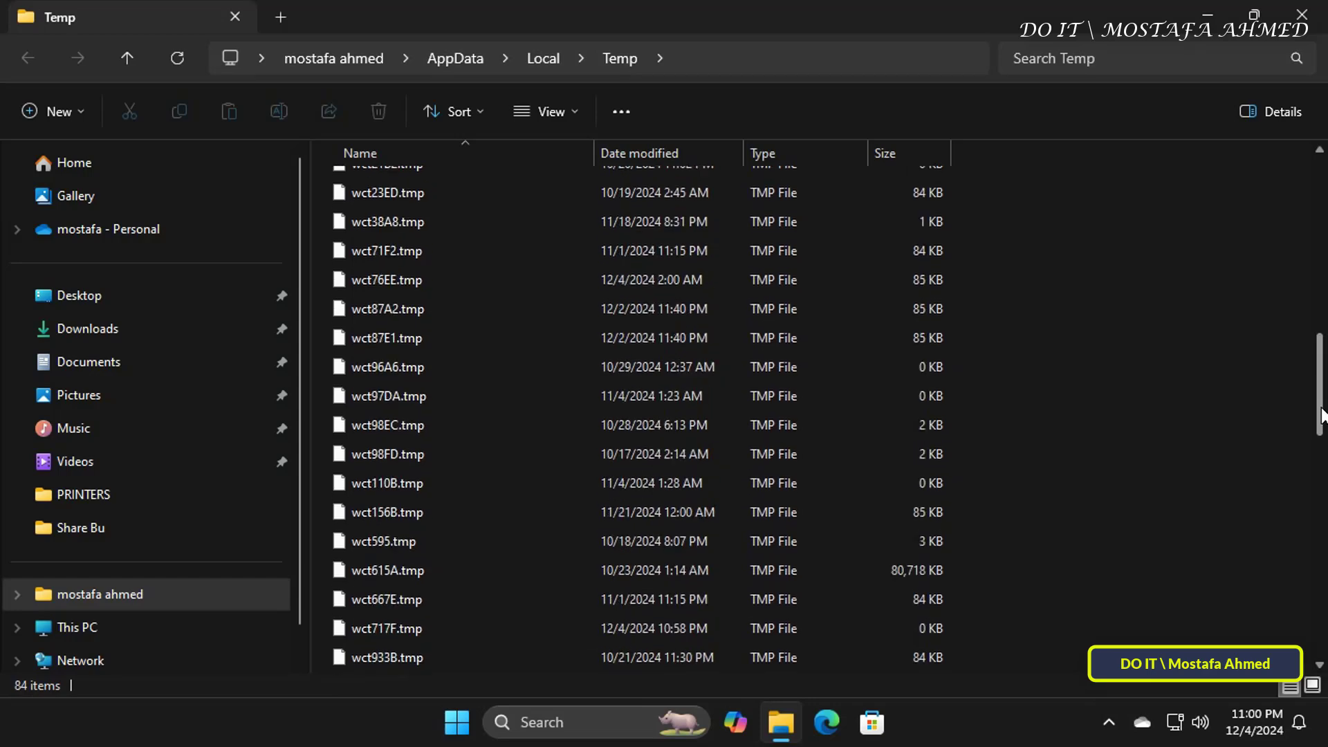
mouse_move(1323, 327)
left_mouse_down()
mouse_move(1323, 627)
mouse_move(1319, 209)
left_mouse_up()
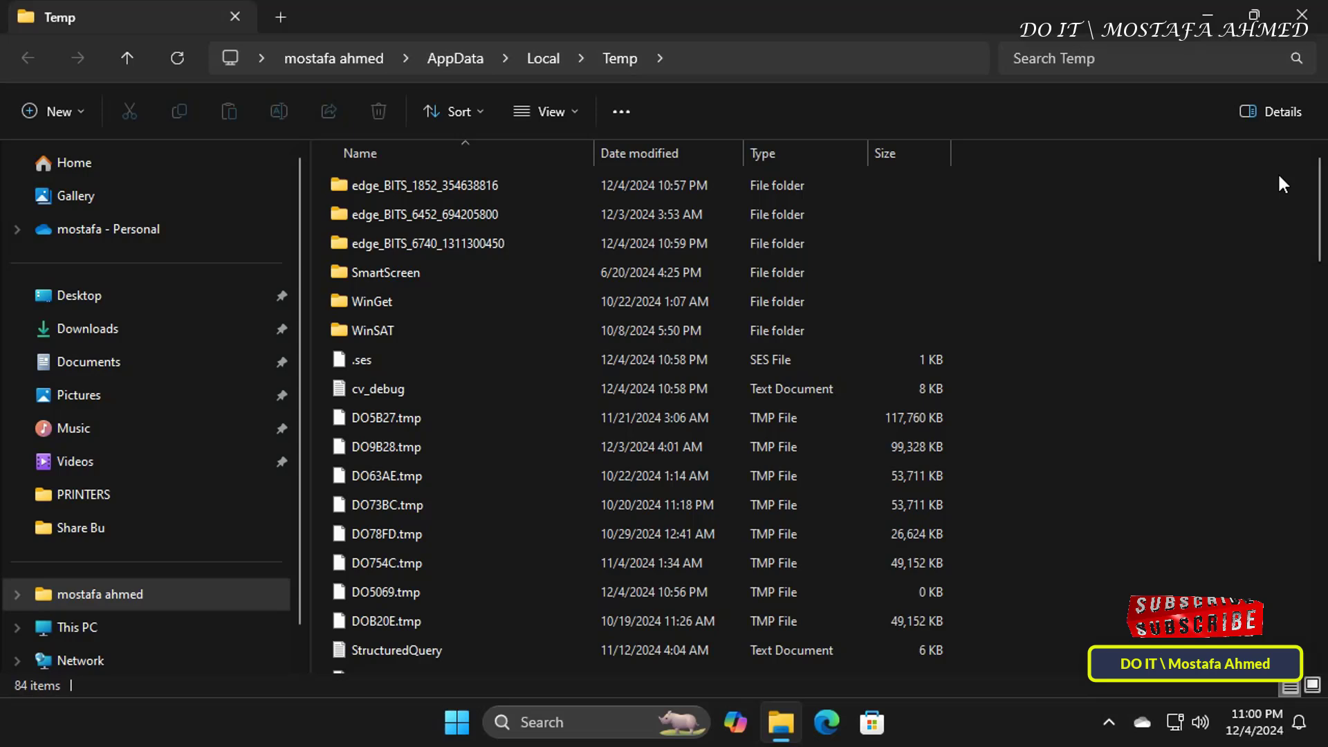
Step: Close the Temp folder and create a desktop text document named 'Clear Temperary Files'
left_click(1303, 16)
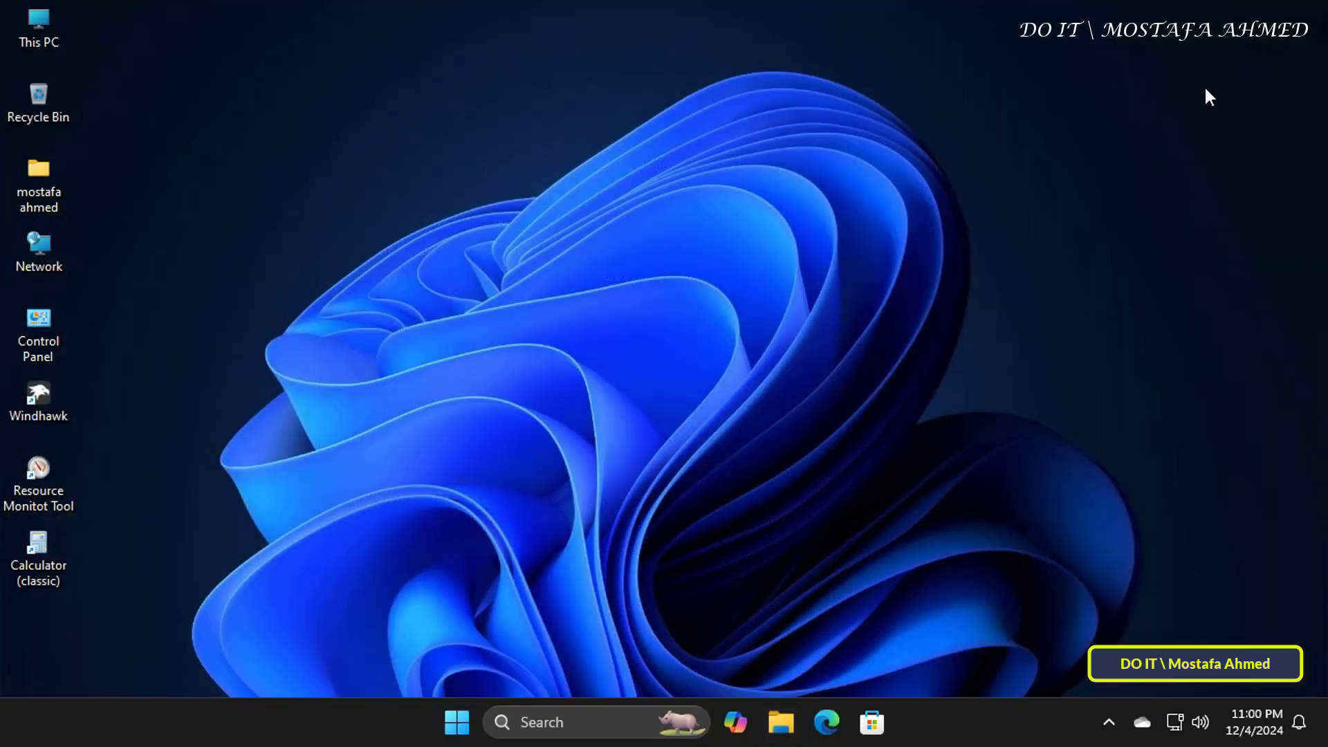
right_click(486, 219)
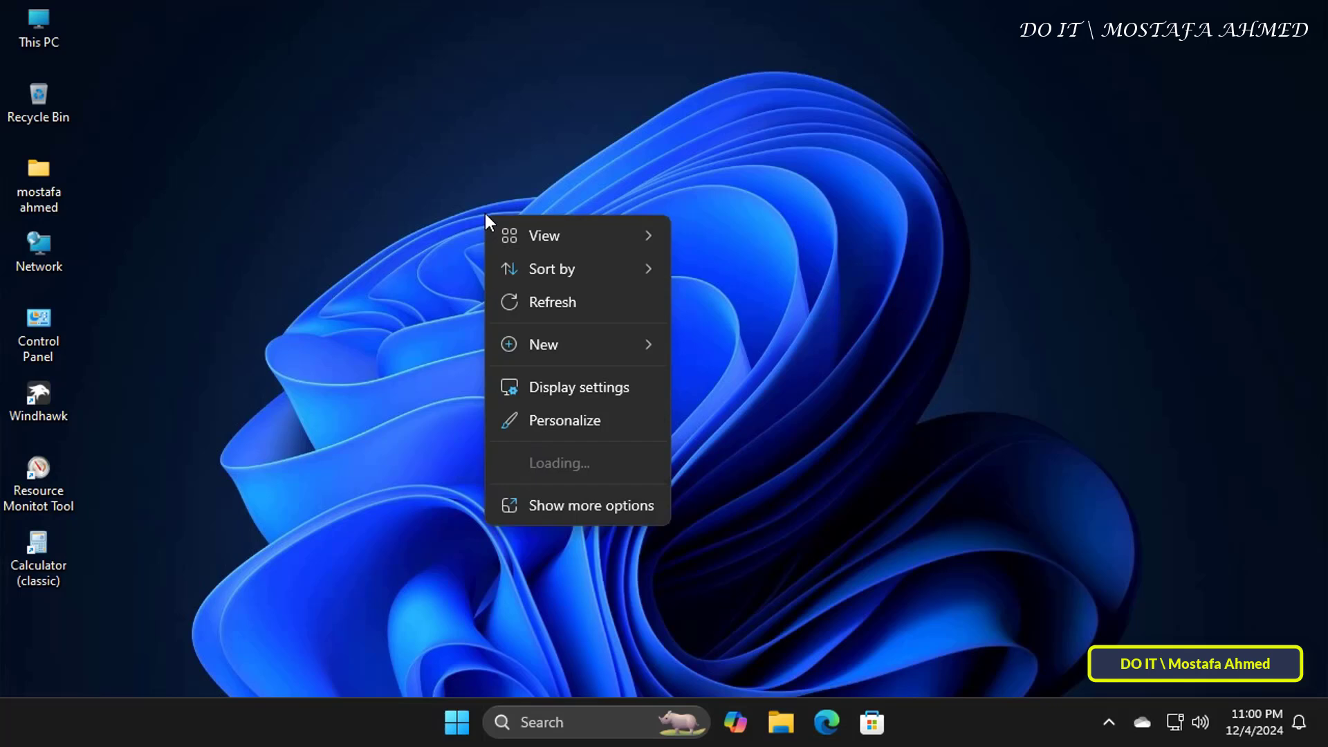
left_click(567, 346)
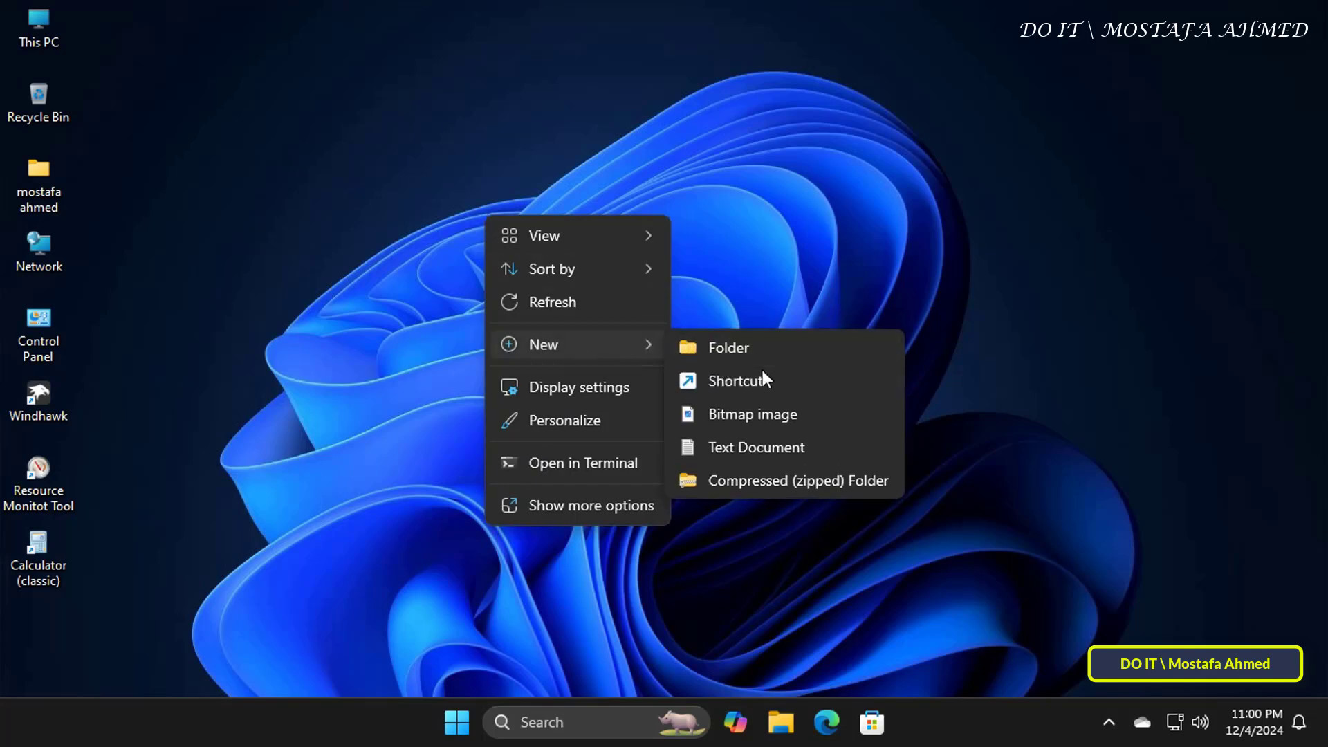
left_click(777, 451)
type("Clear Te")
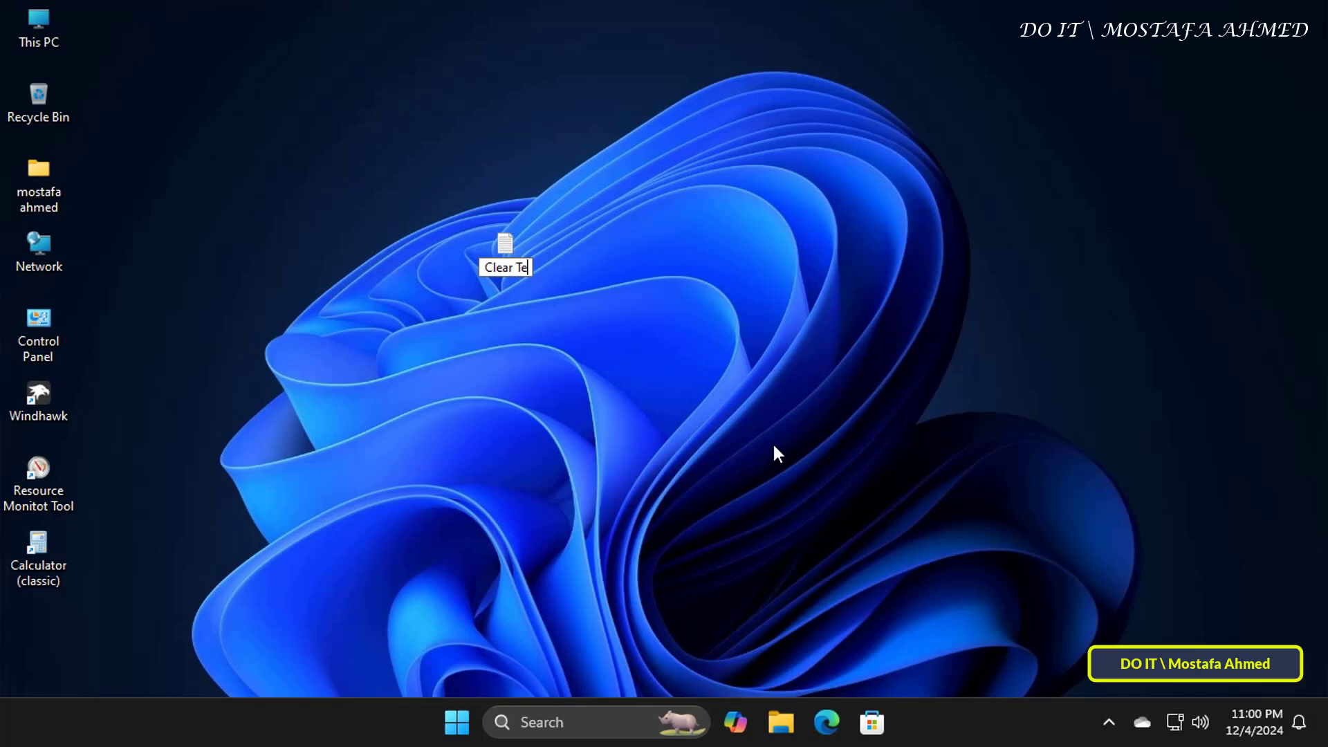
type("mper")
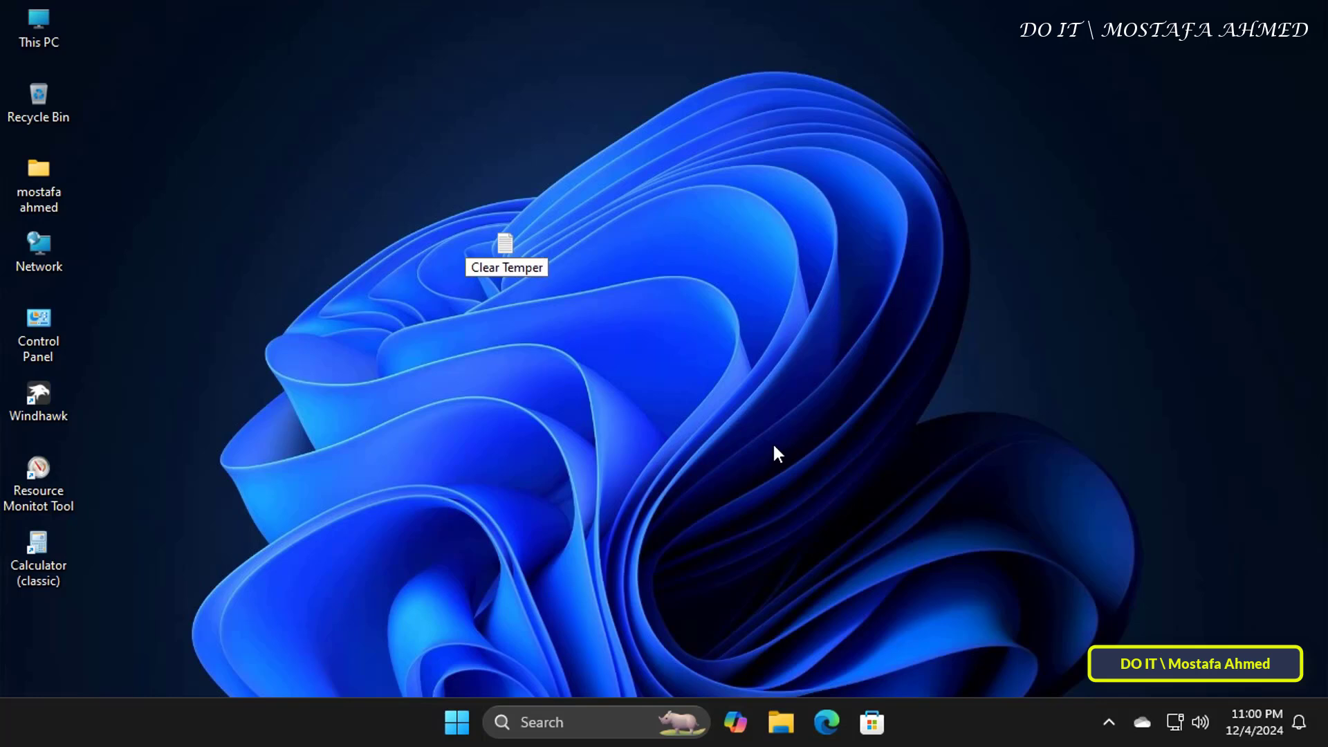
type("ary Files")
key("Return")
key("Return")
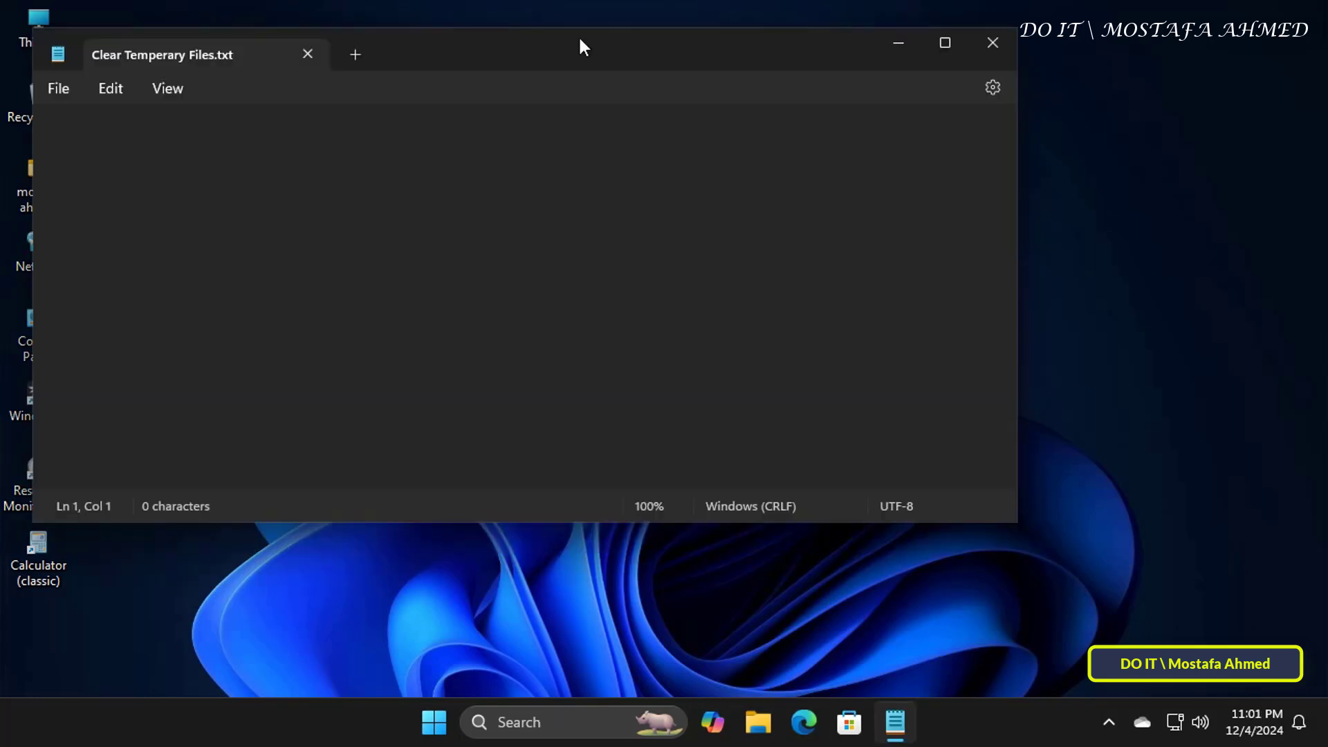
left_click_drag(578, 34, 723, 57)
type("@")
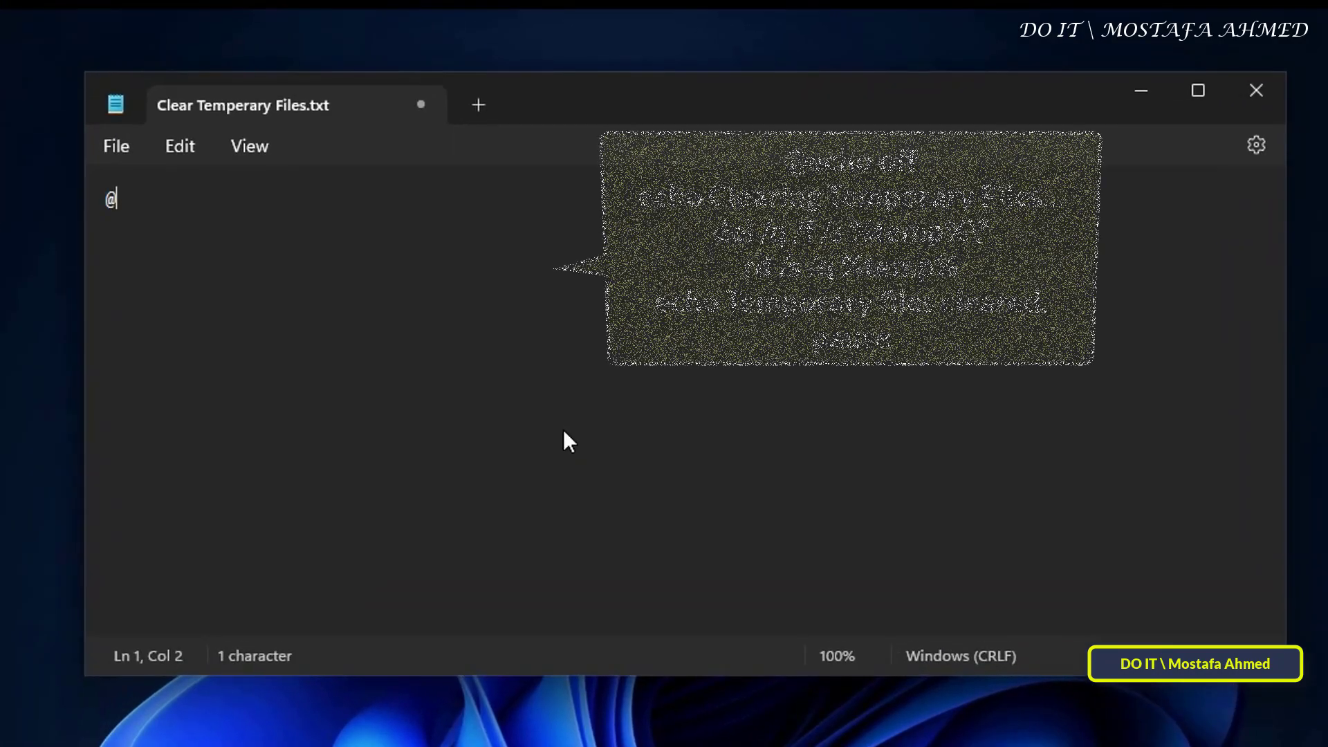
type("echo off")
key("Return")
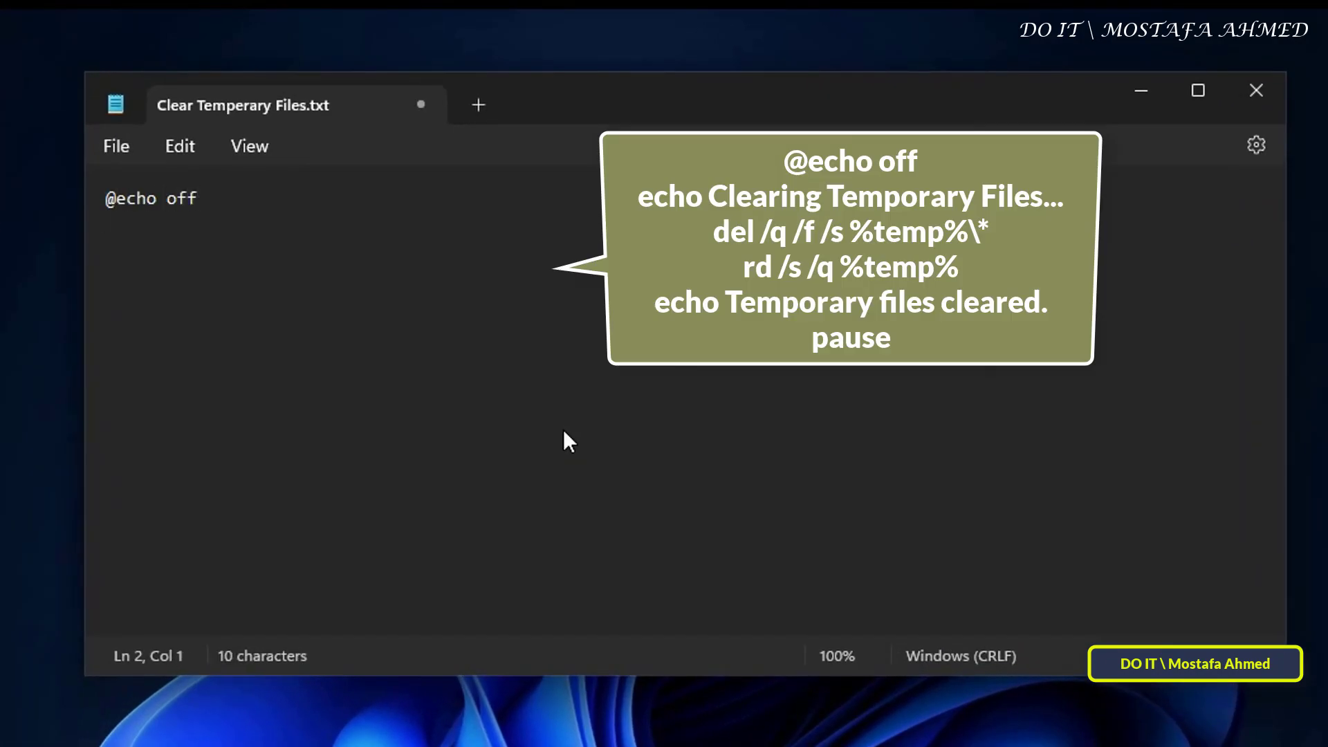
type("echo C")
type("learing ")
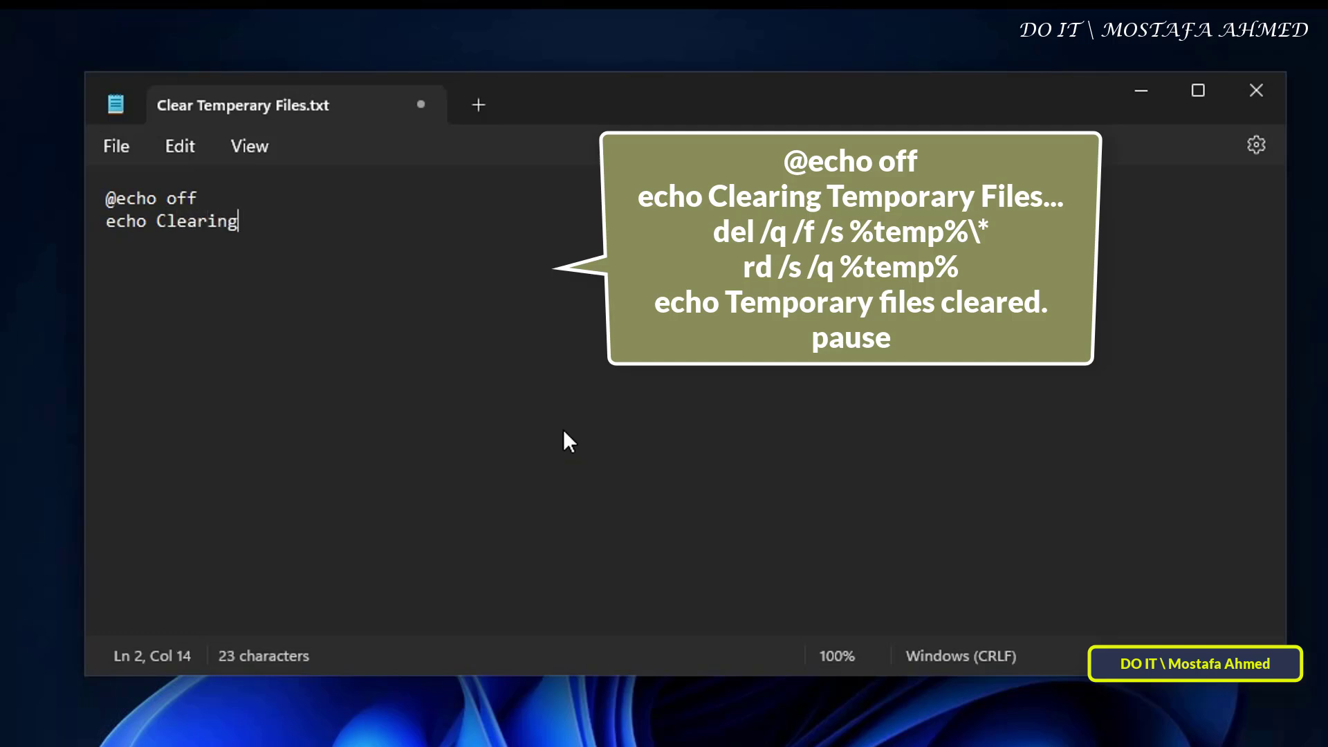
type("Temp")
type("orary ")
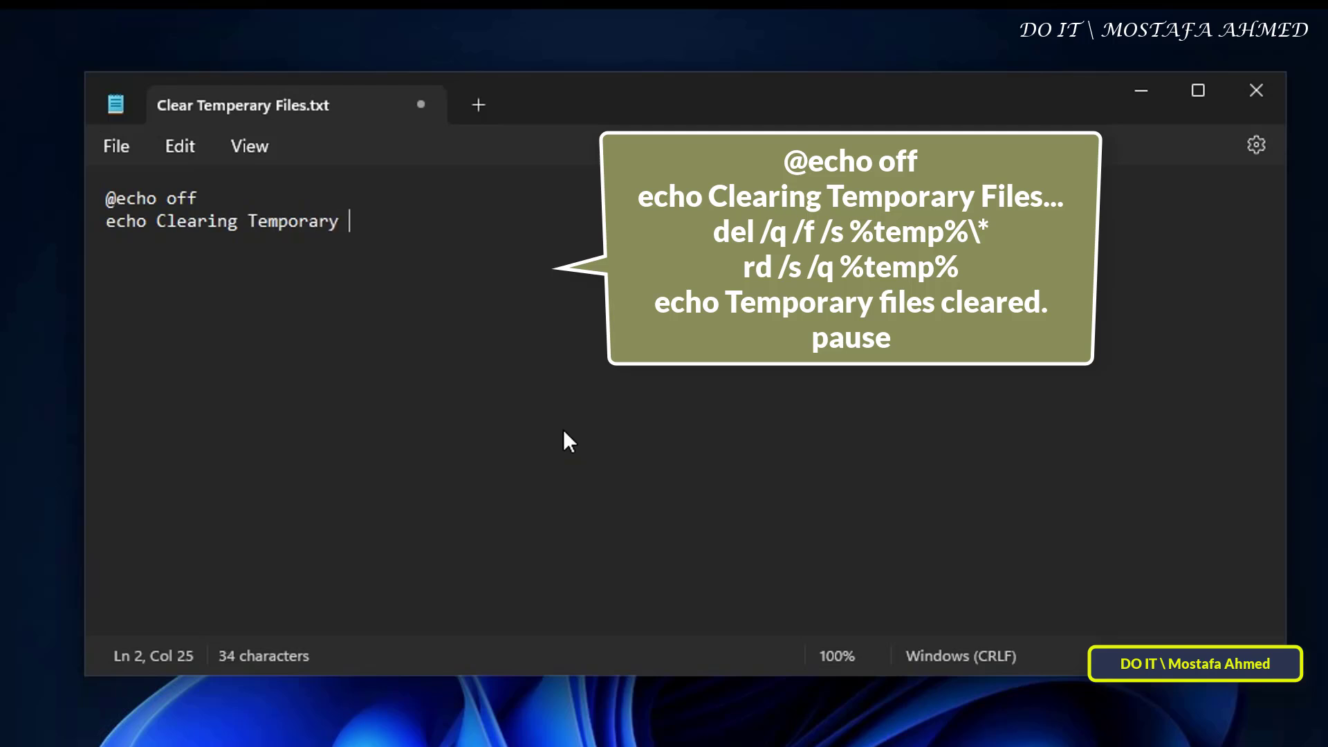
type("Files... ")
type("del /q")
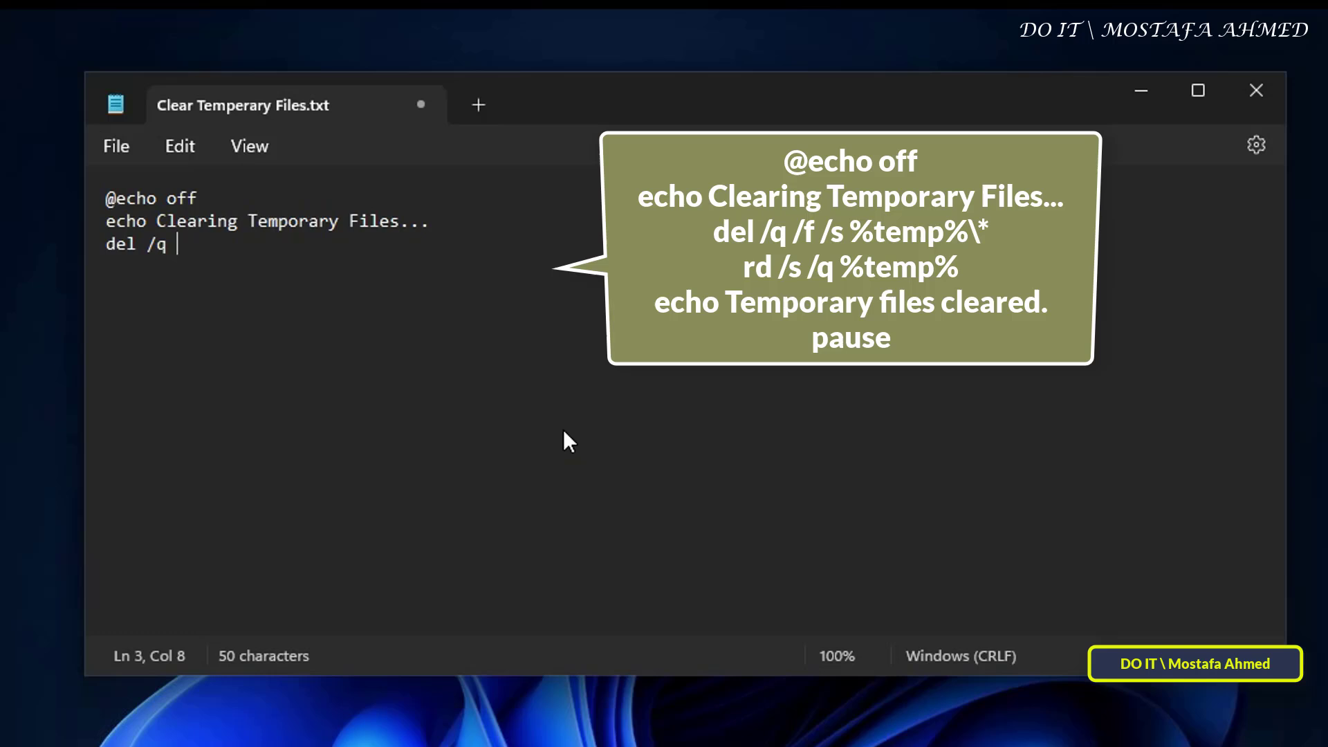
type(" /f /s %t")
type("emp%")
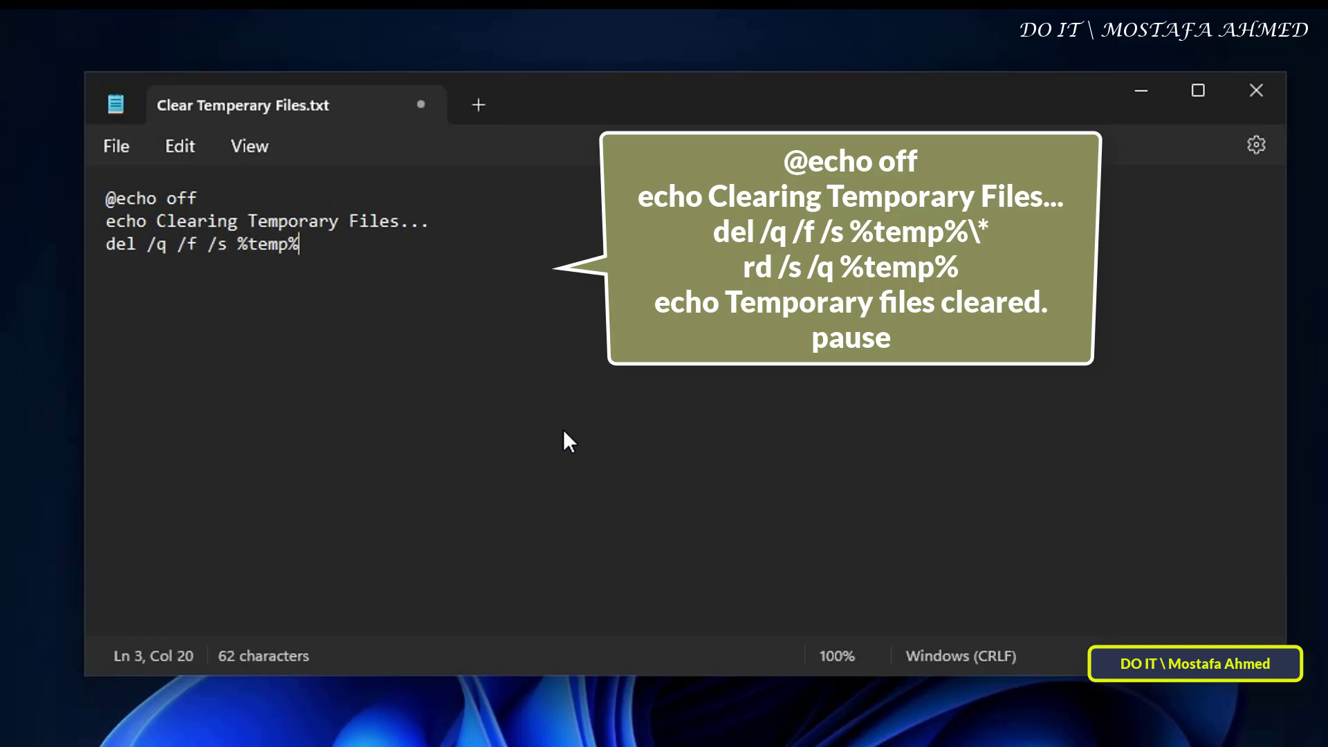
type("\\*")
key("Return")
type("rd /s ")
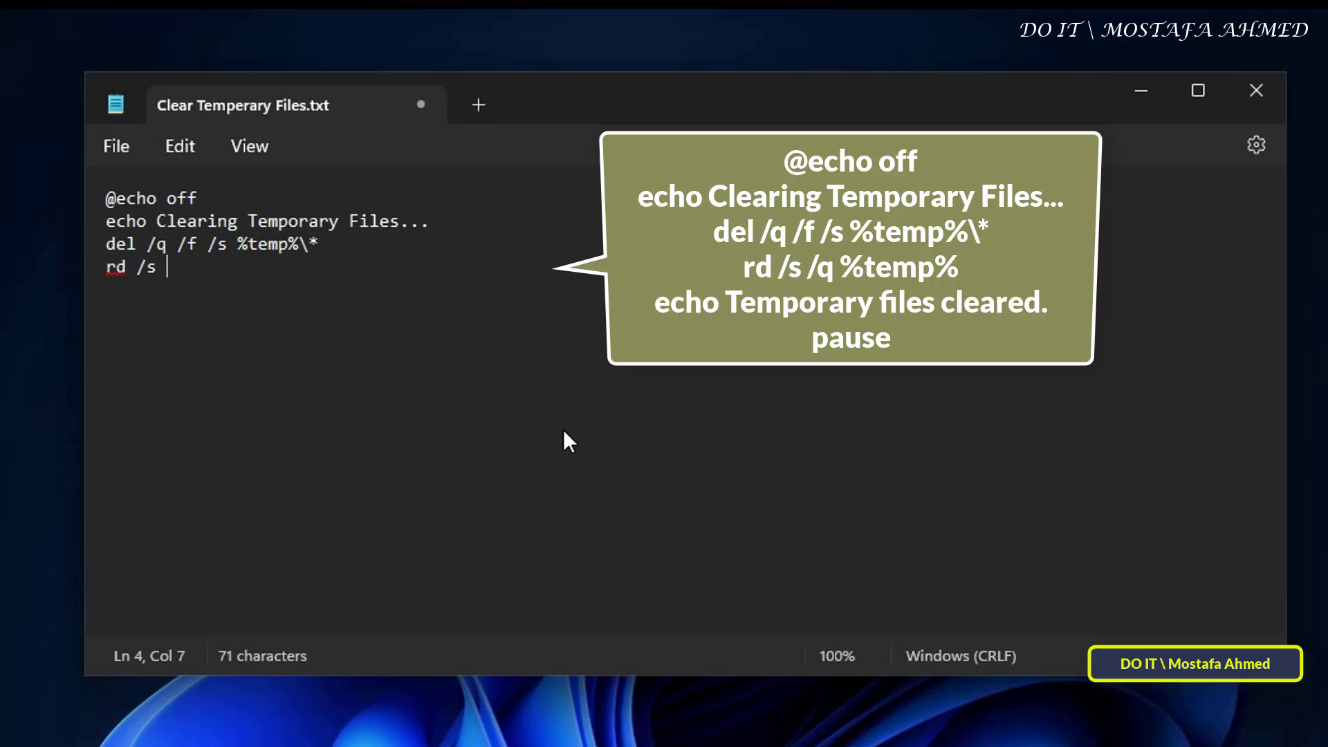
type("/q ")
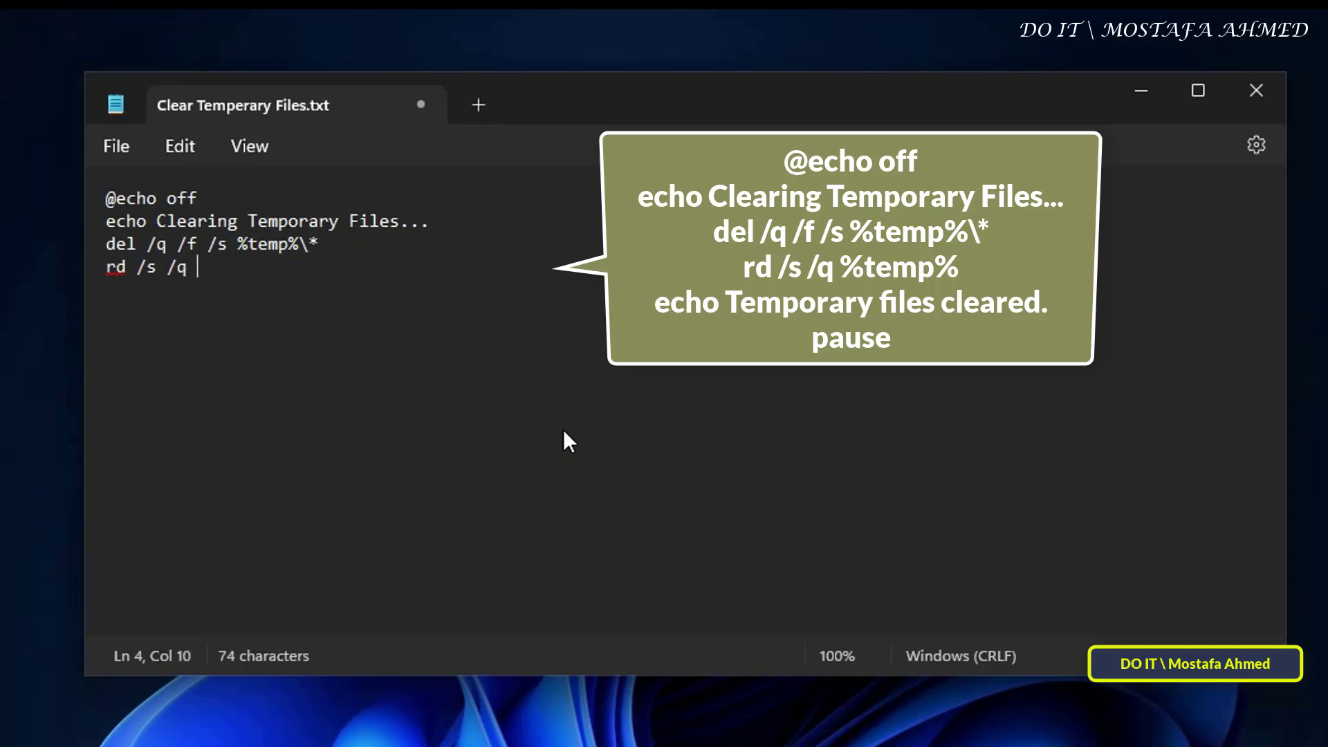
type("%temp%")
Step: Finish the script with 'echo Temporary files cleared.' and a pause line
key("Return")
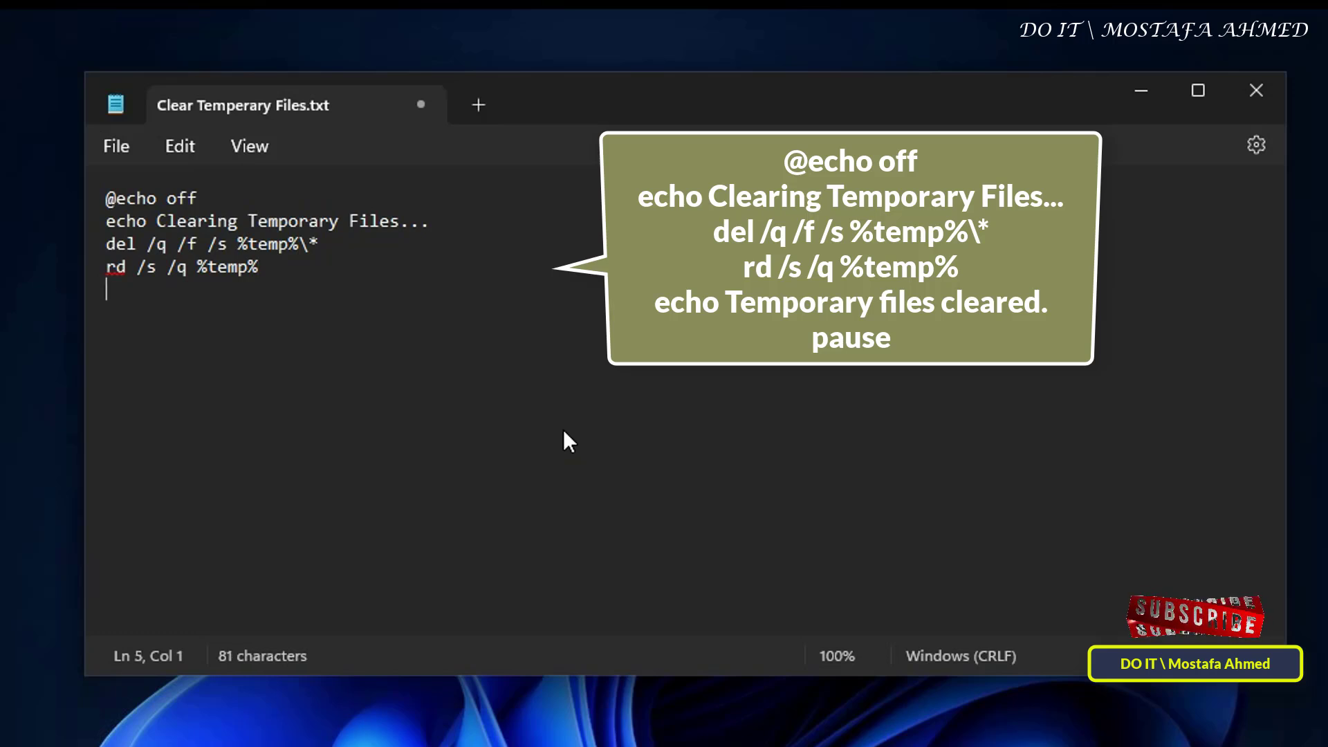
type("echo Te")
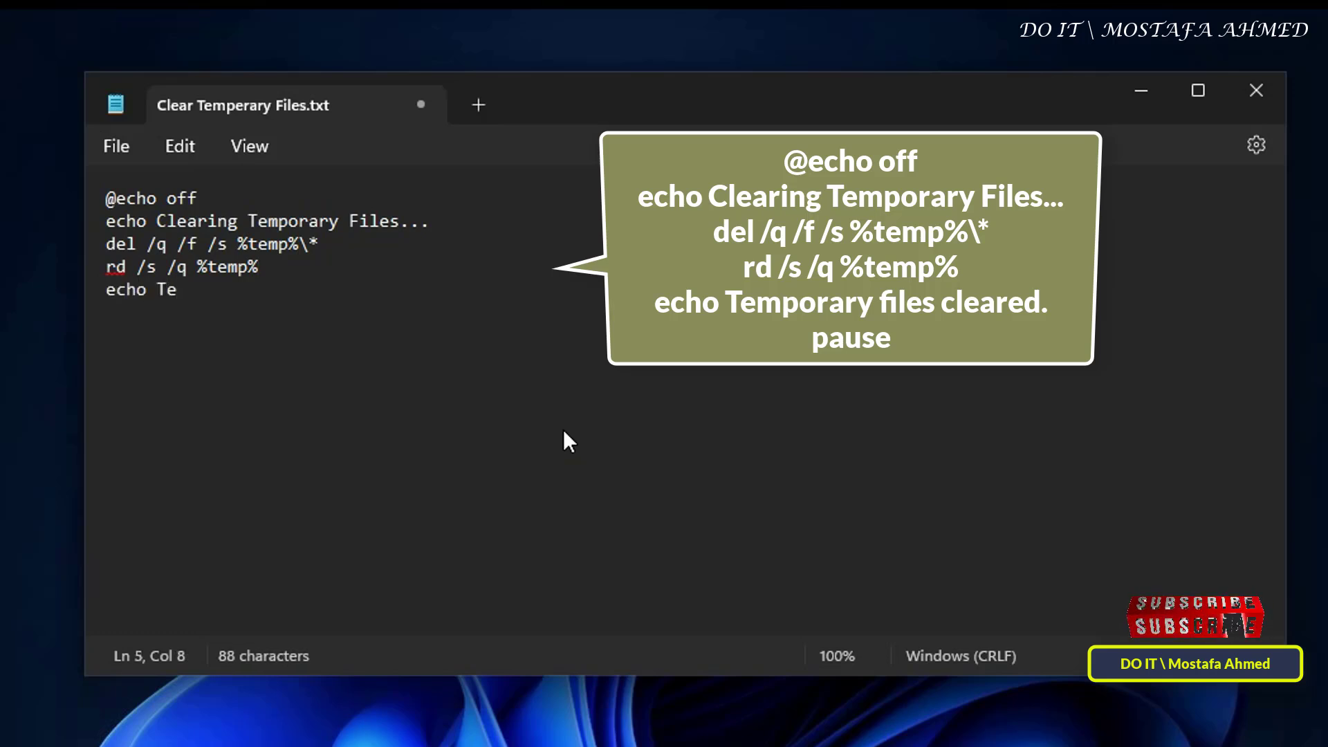
type("mpo")
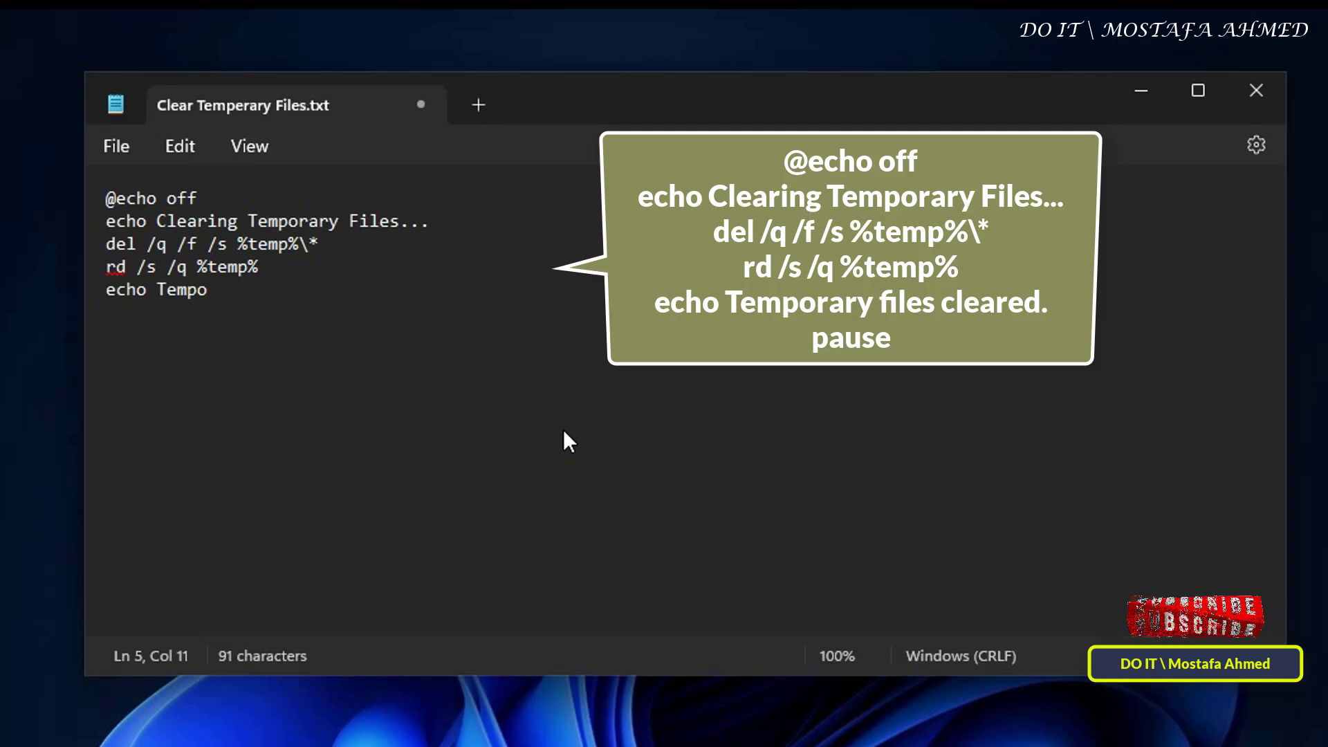
type("rary fil")
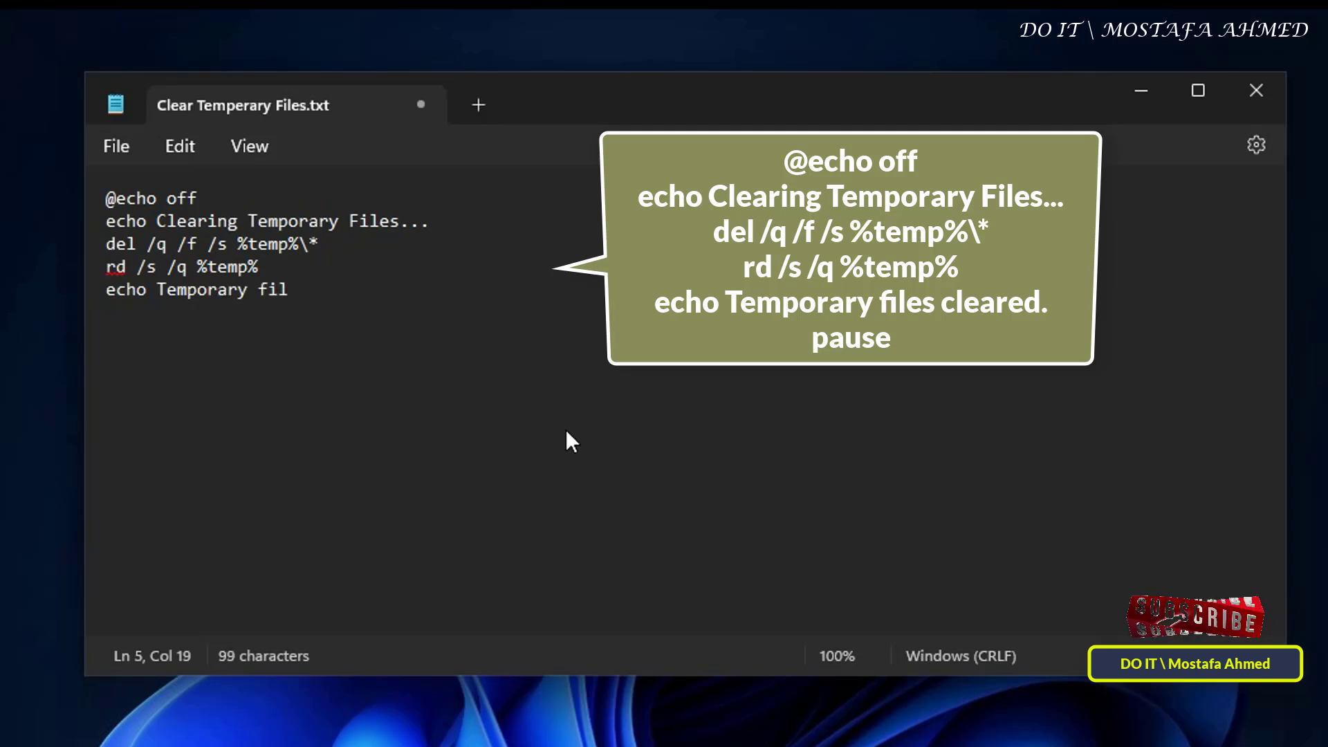
type("es clear")
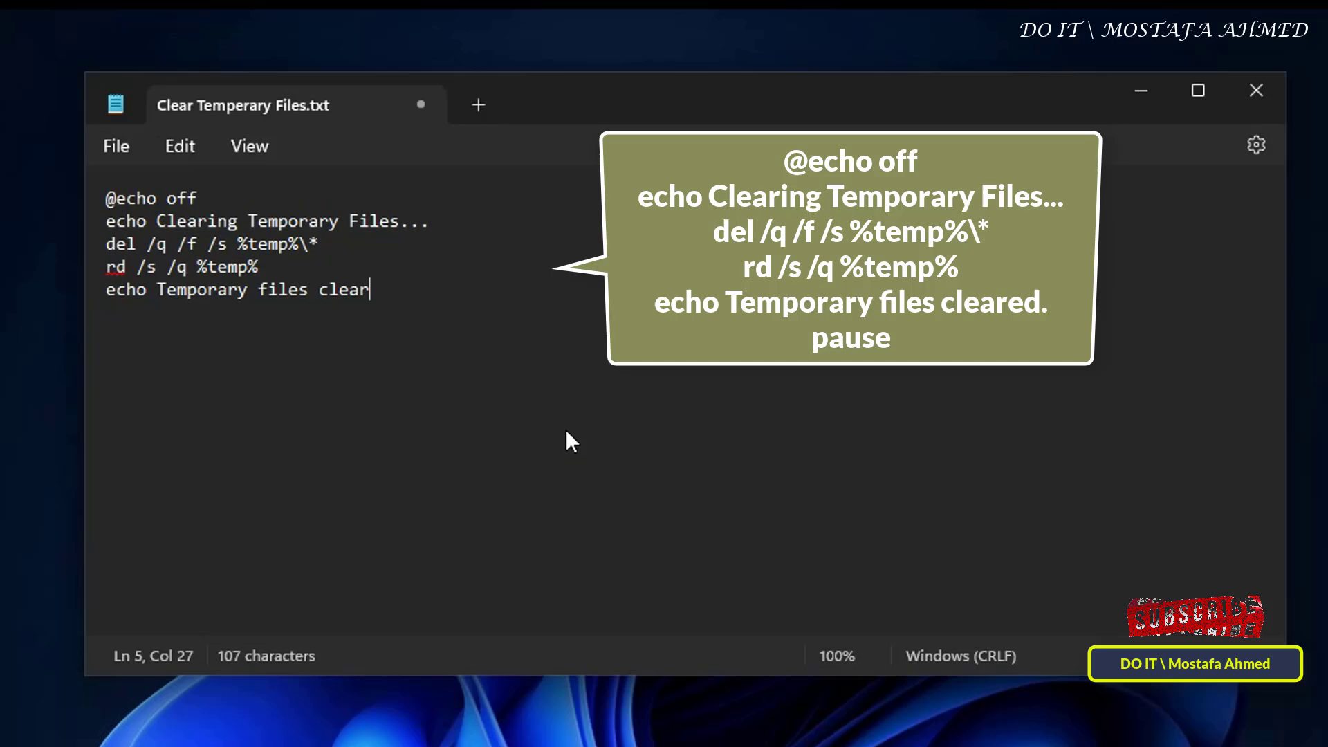
type("ed.")
key("Return")
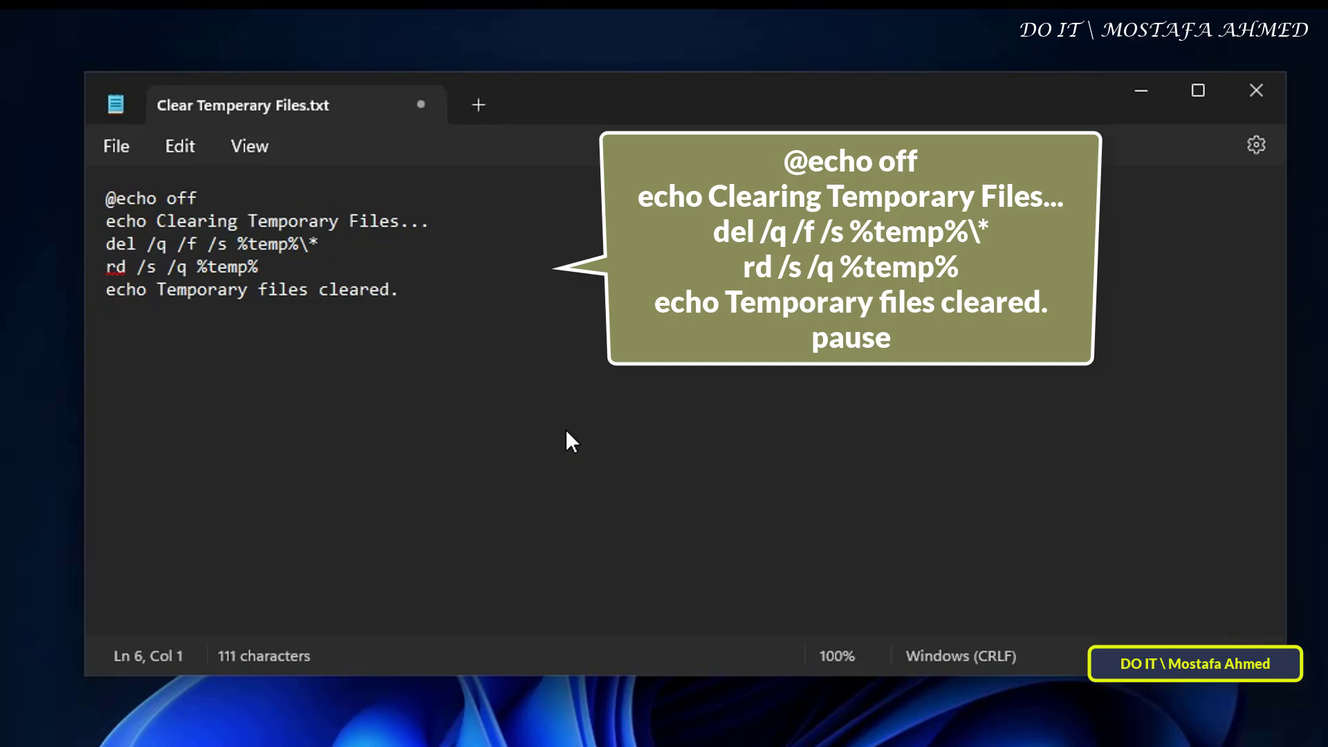
type("pause")
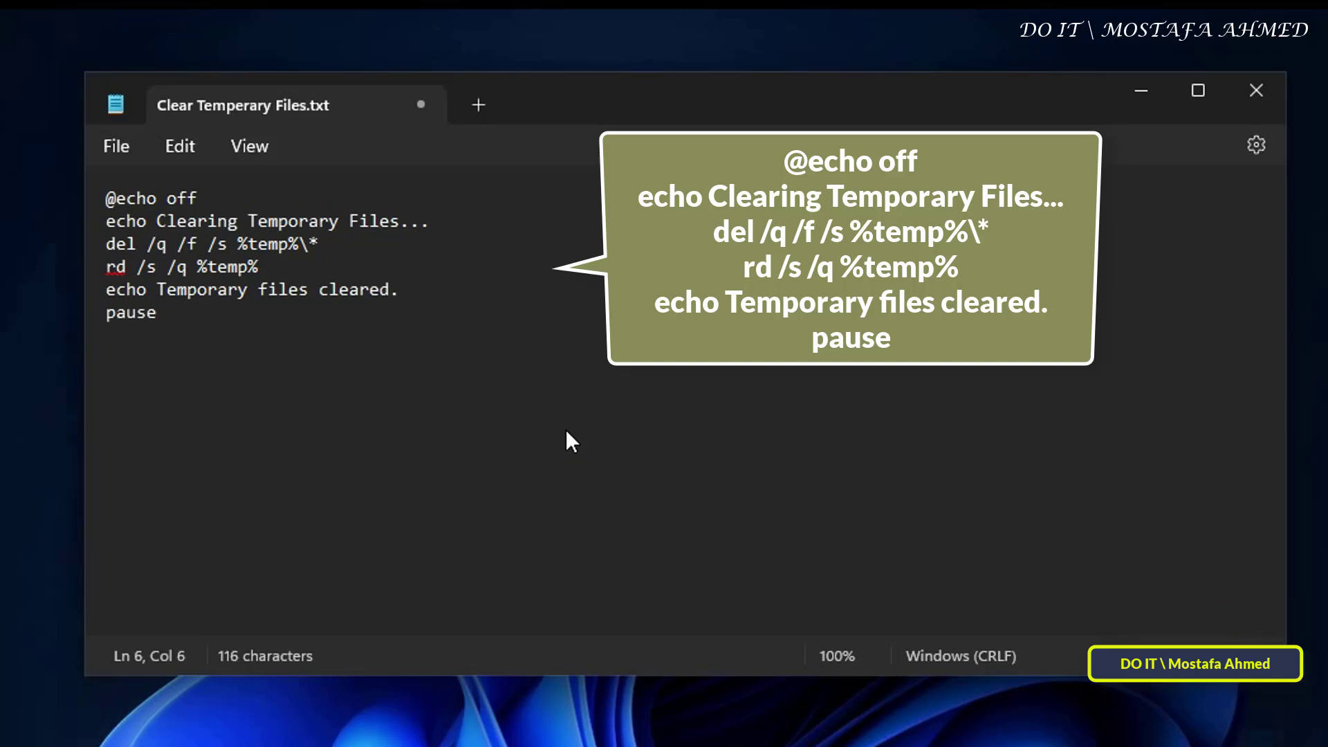
key("Return")
key("Up")
key("Up")
key("Up")
key("Right")
key("Right")
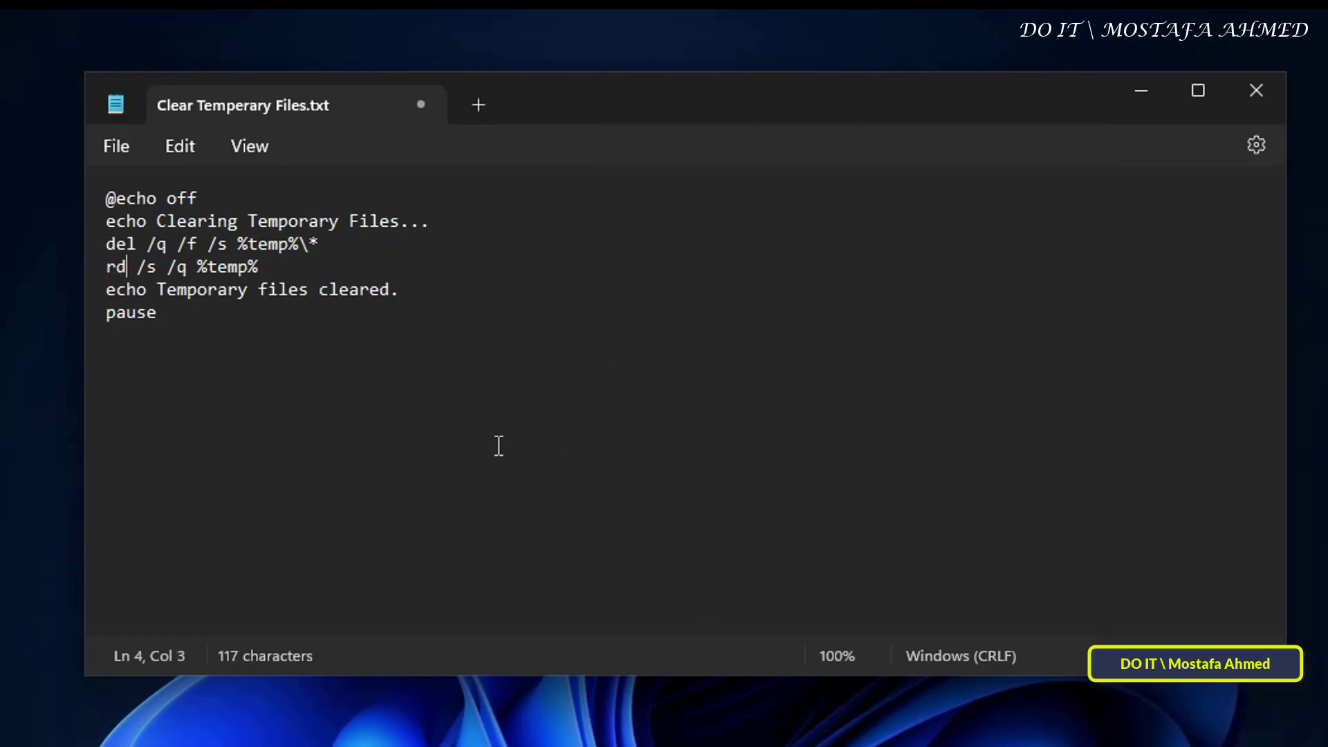
Step: Save the script as 'Clear Temperary Files.bat' with the file type set to All files
left_click(126, 148)
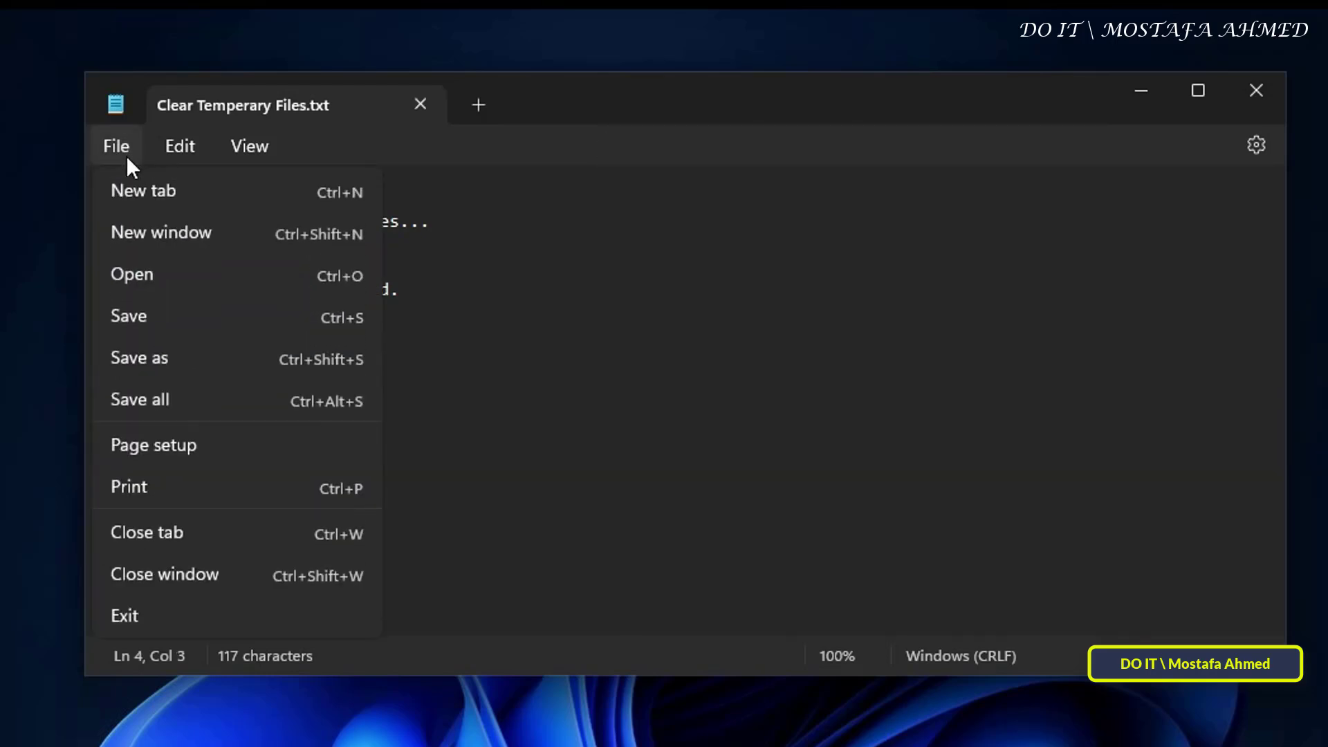
left_click(202, 356)
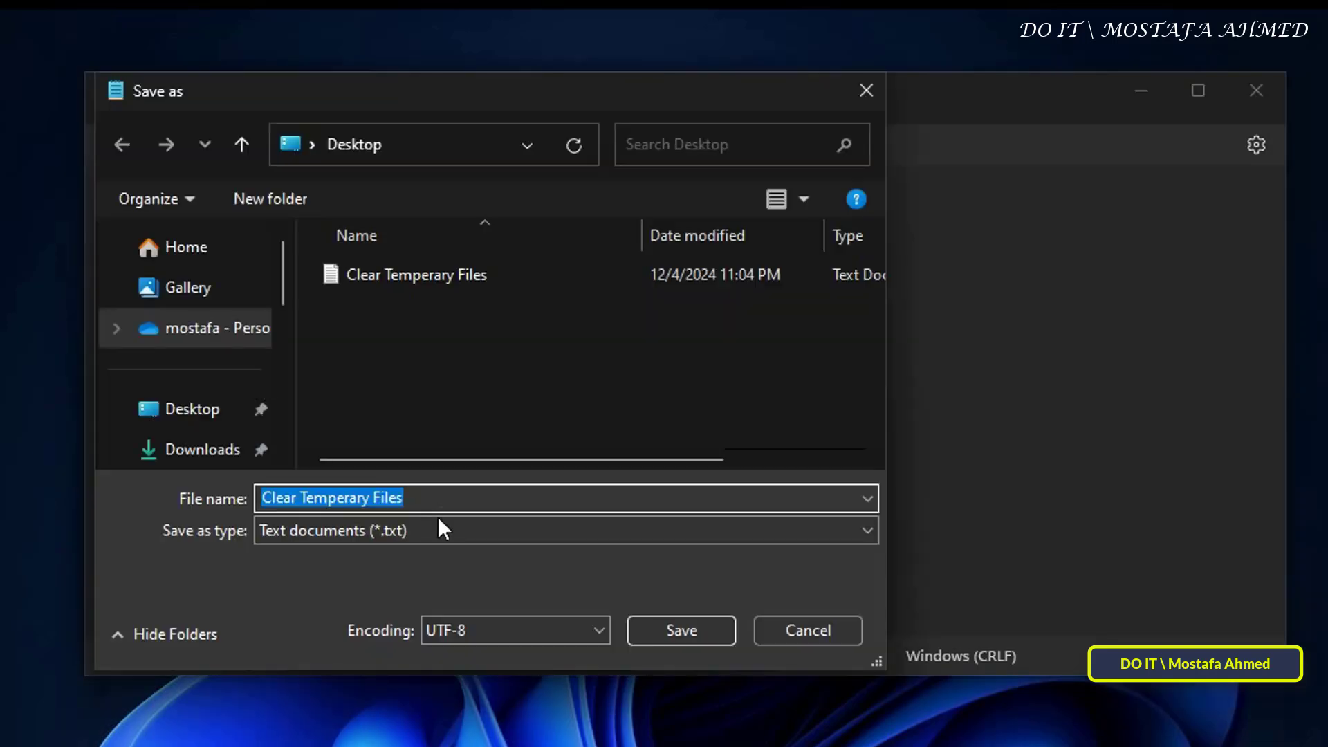
left_click(440, 530)
left_click(390, 577)
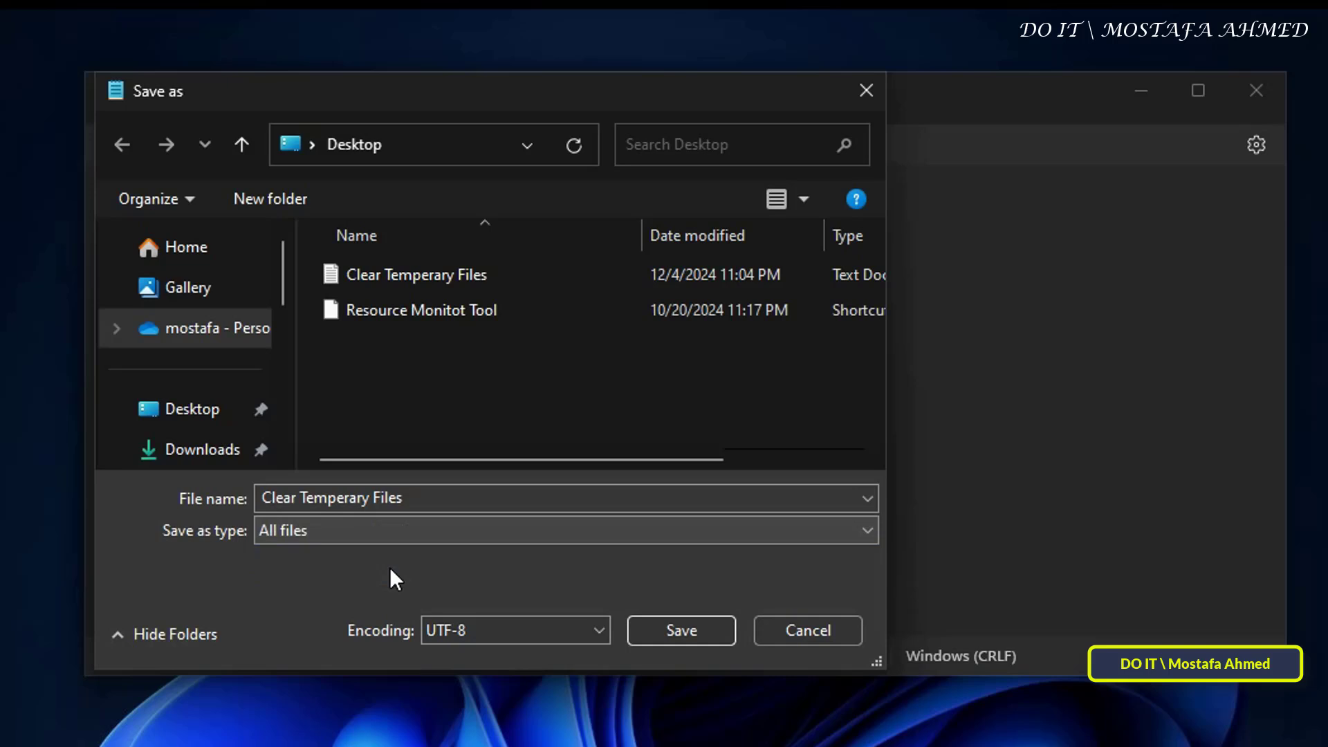
left_click(427, 498)
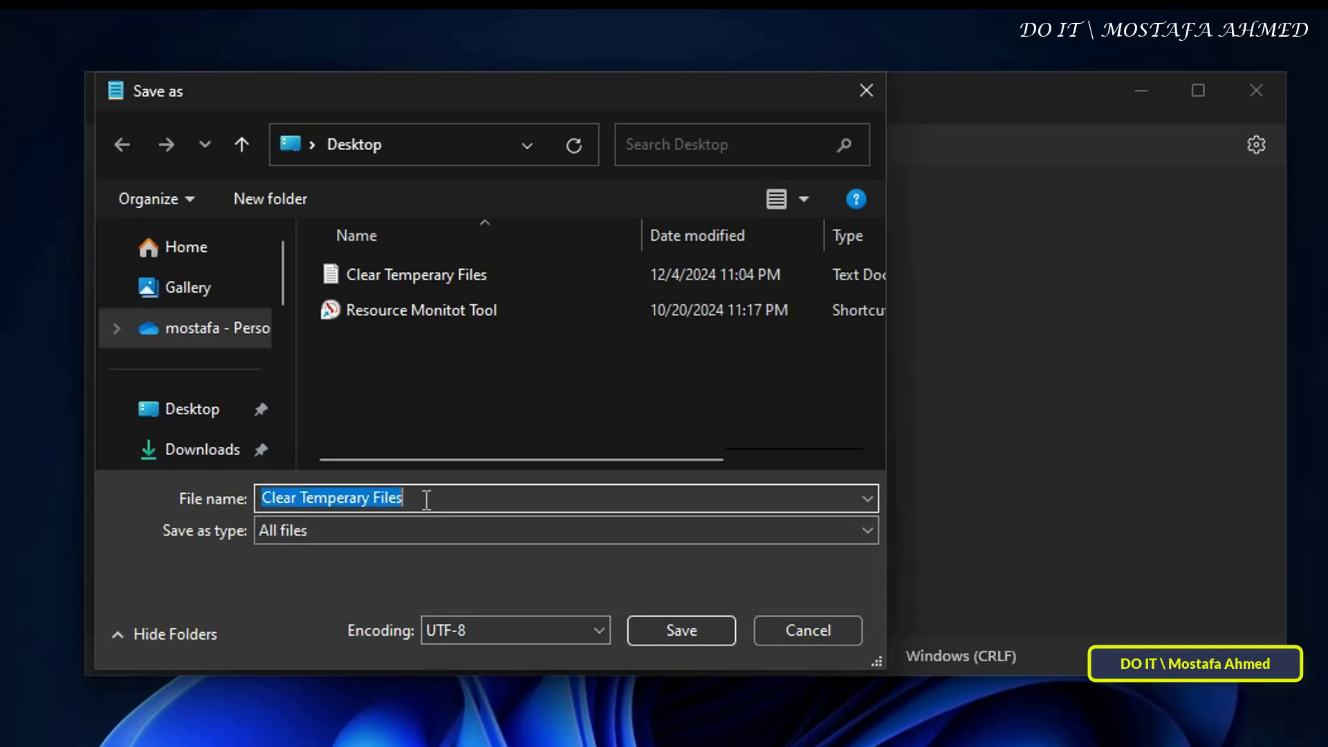
left_click(427, 498)
type(".")
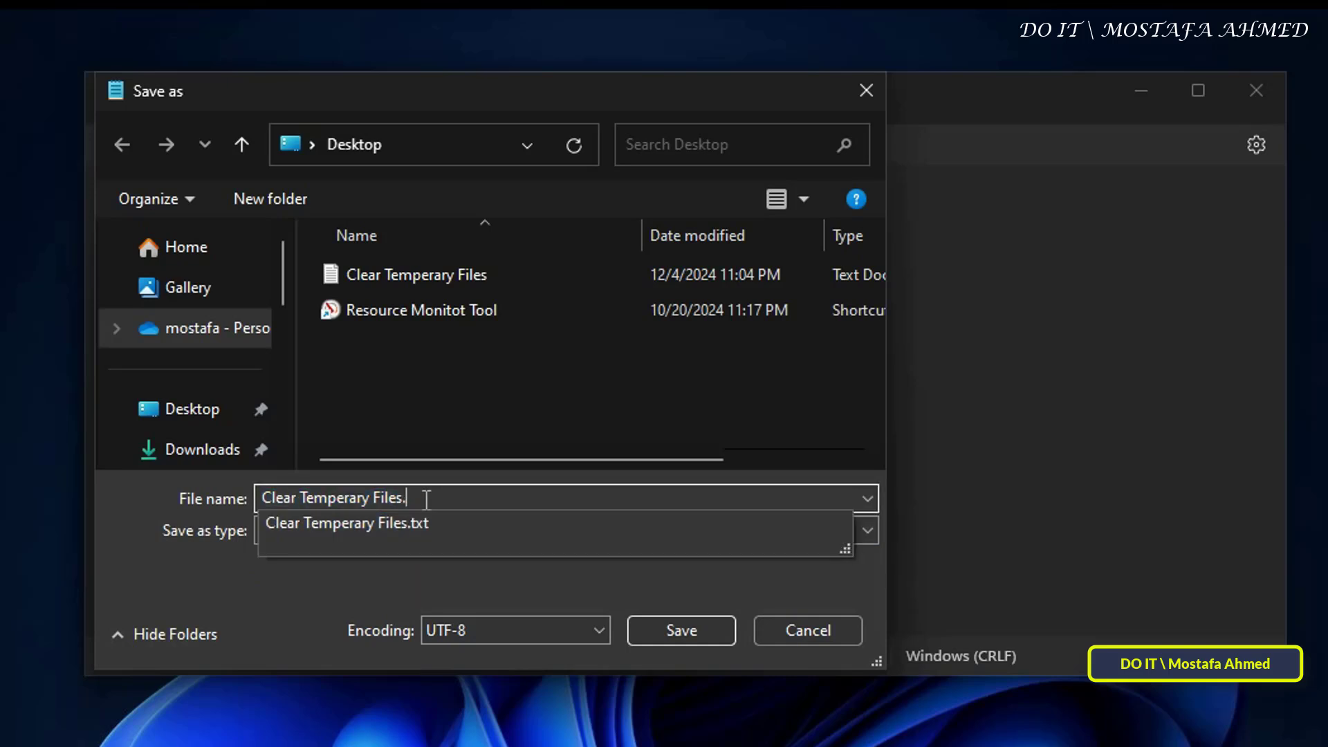
type("bat")
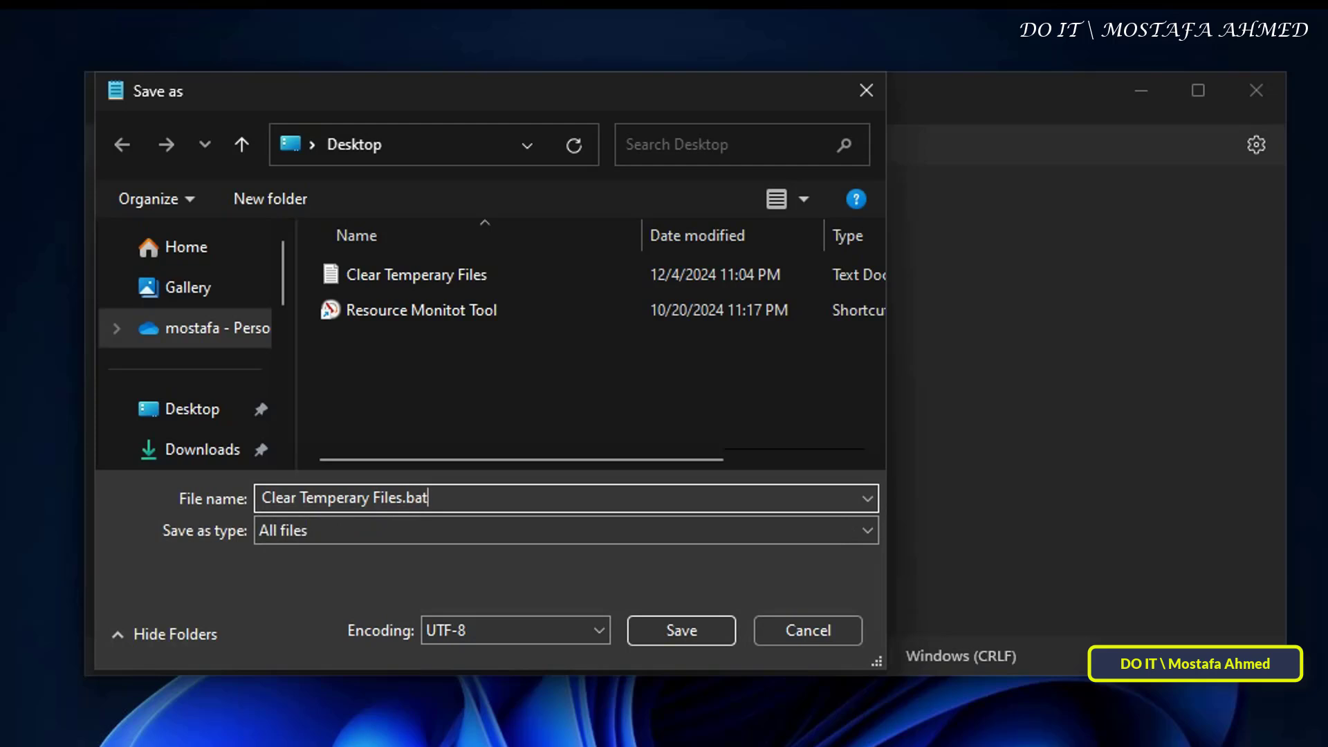
left_click(697, 642)
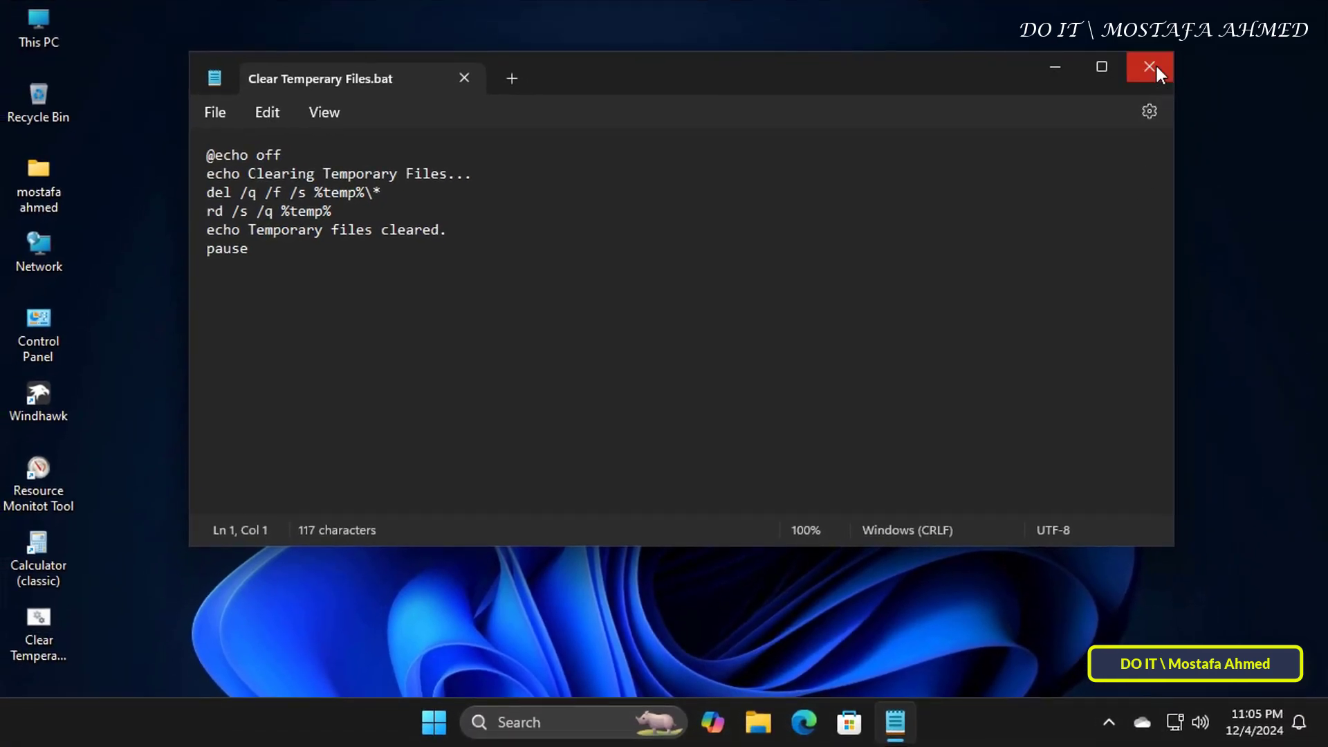
Step: Close Notepad and move the batch file icon near the top of the desktop
left_click(1151, 67)
mouse_move(19, 657)
left_mouse_down()
mouse_move(126, 604)
mouse_move(297, 226)
left_mouse_up()
left_click_drag(274, 157, 275, 159)
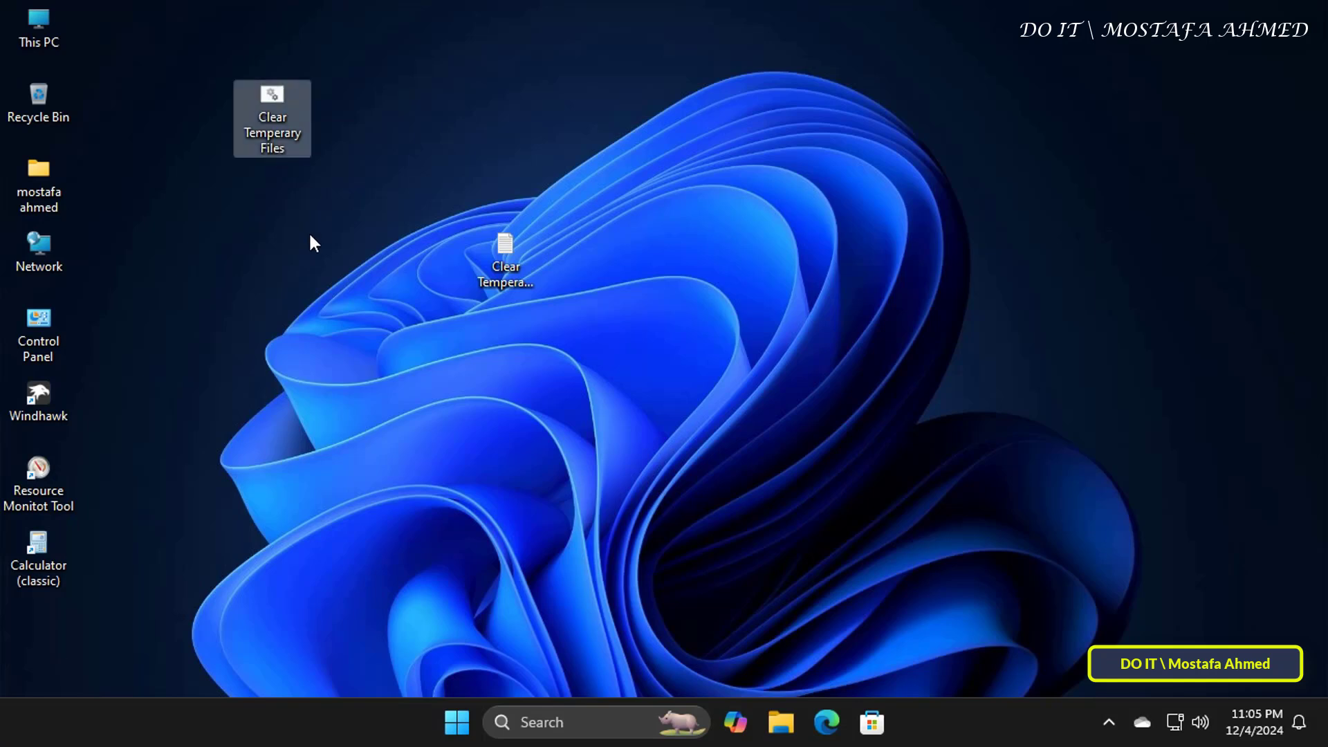
Step: Run Clear Temperary Files.bat, check for 'Temporary files cleared.', then close Command Prompt
double_click(258, 110)
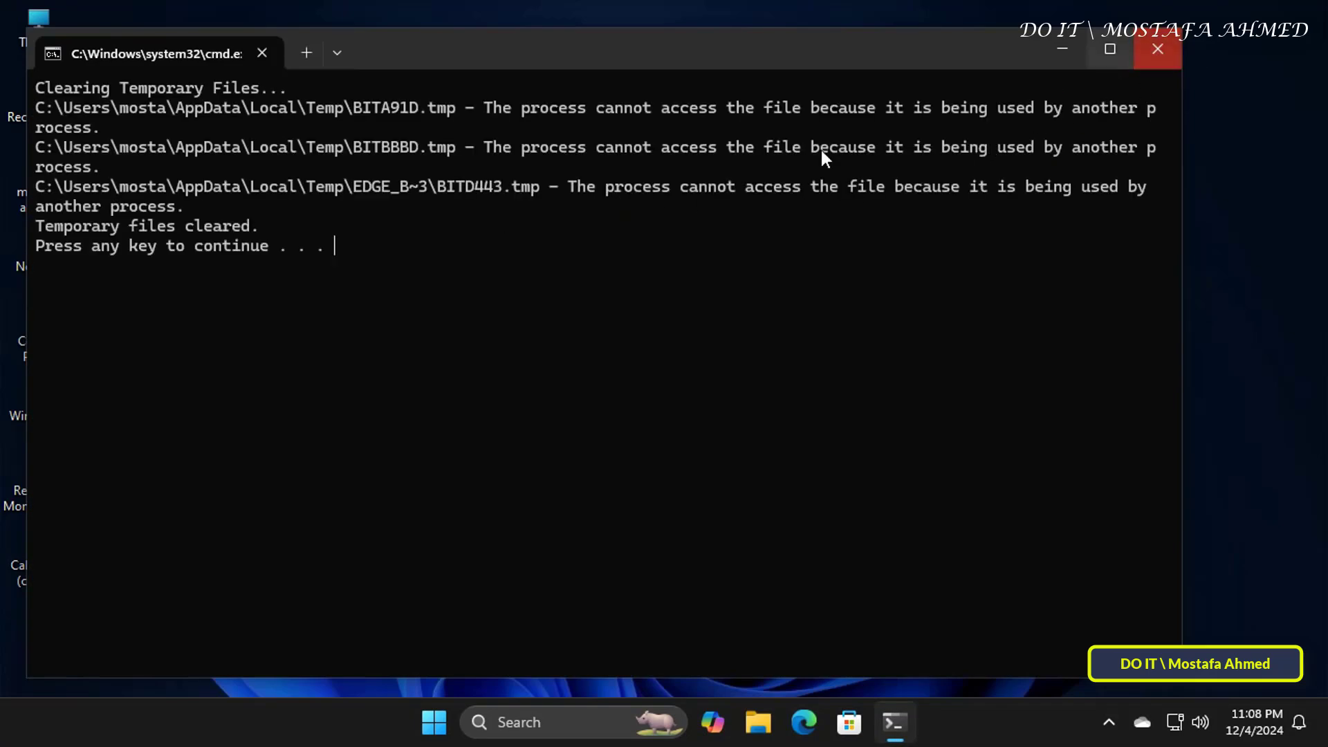
left_click_drag(263, 220, 31, 227)
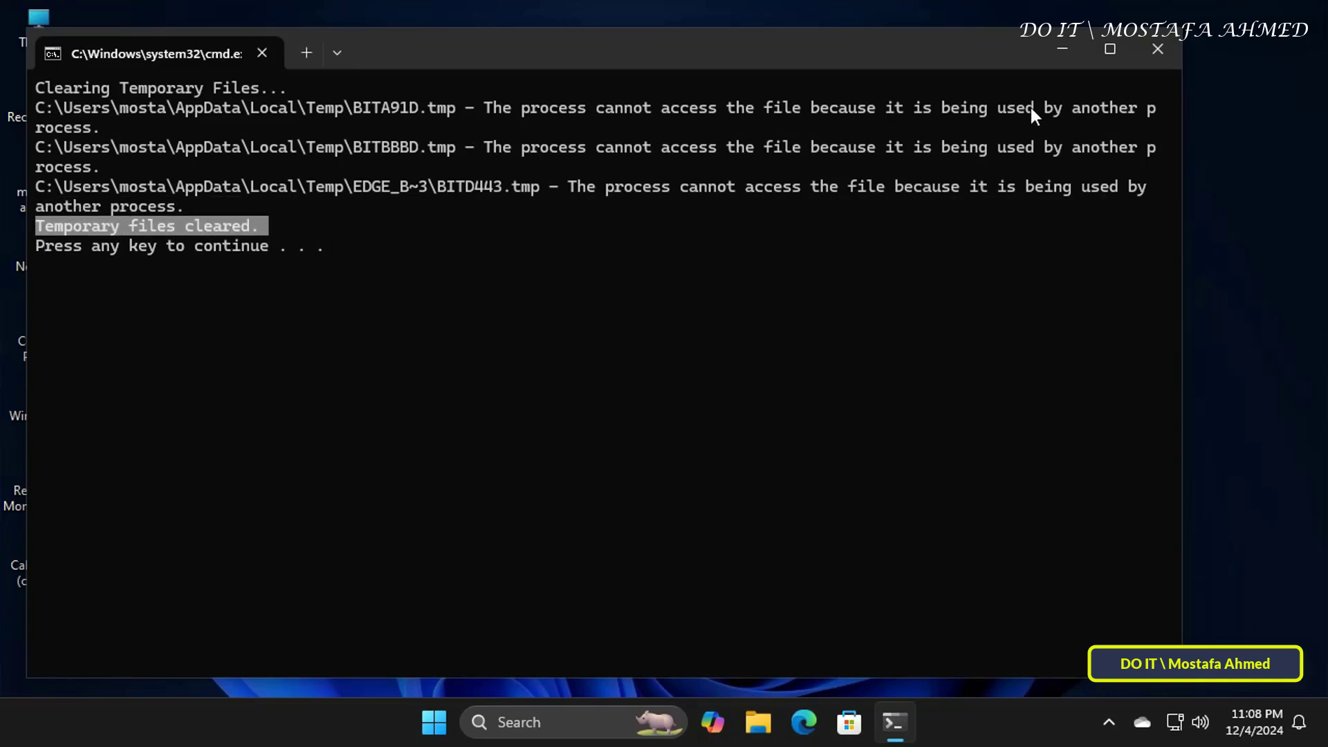
left_click(1169, 36)
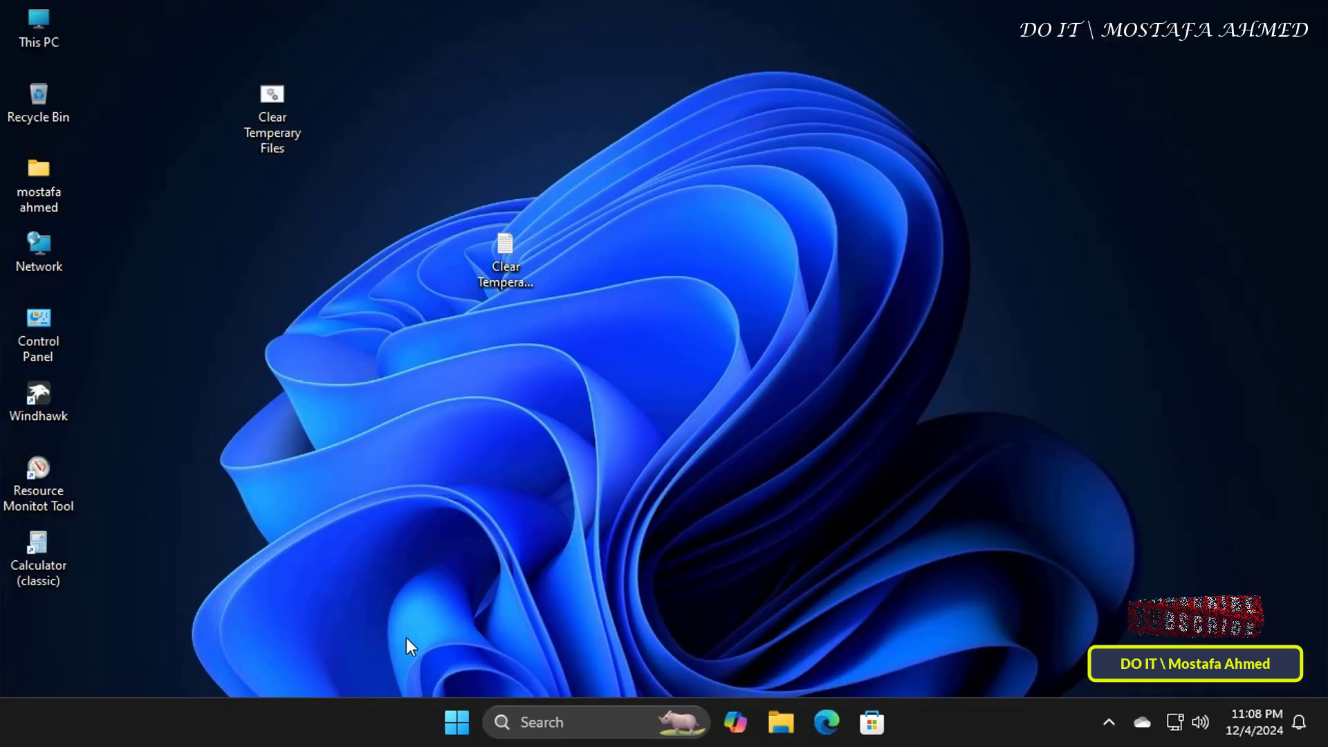
key("super+r")
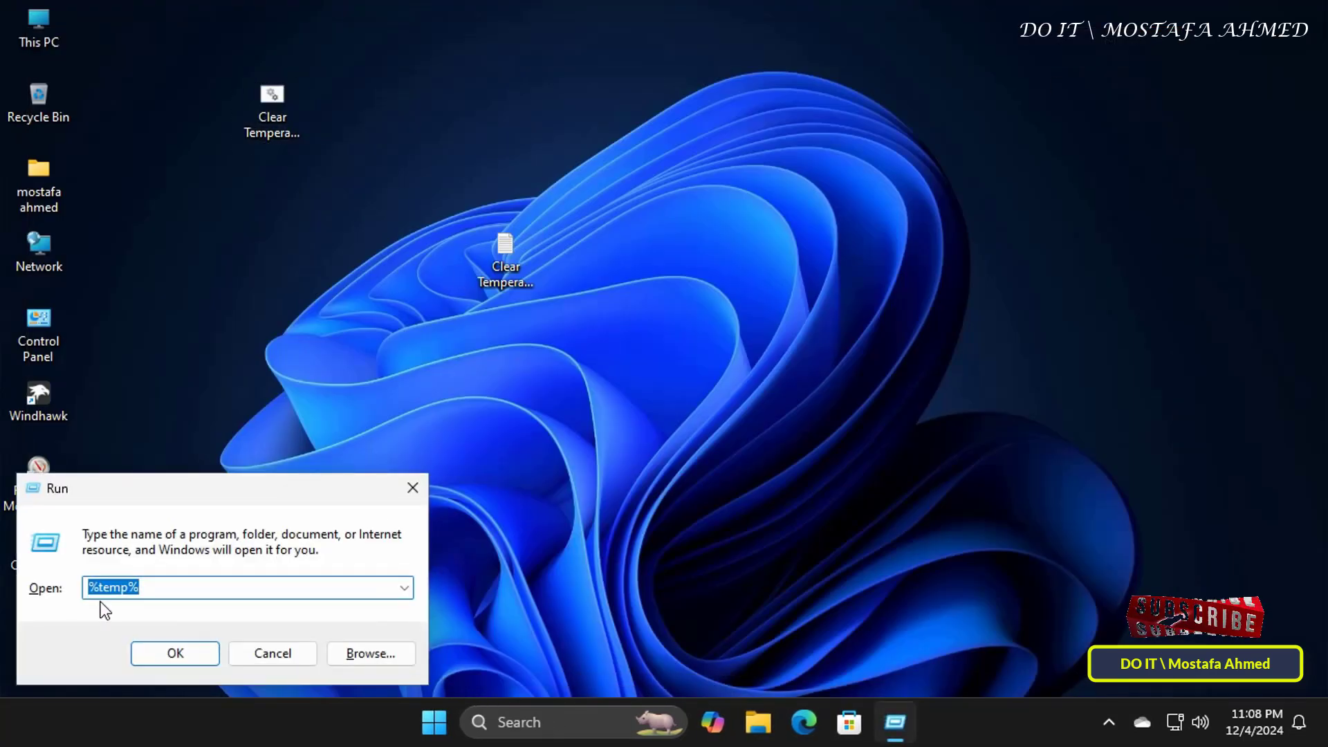
left_click(170, 650)
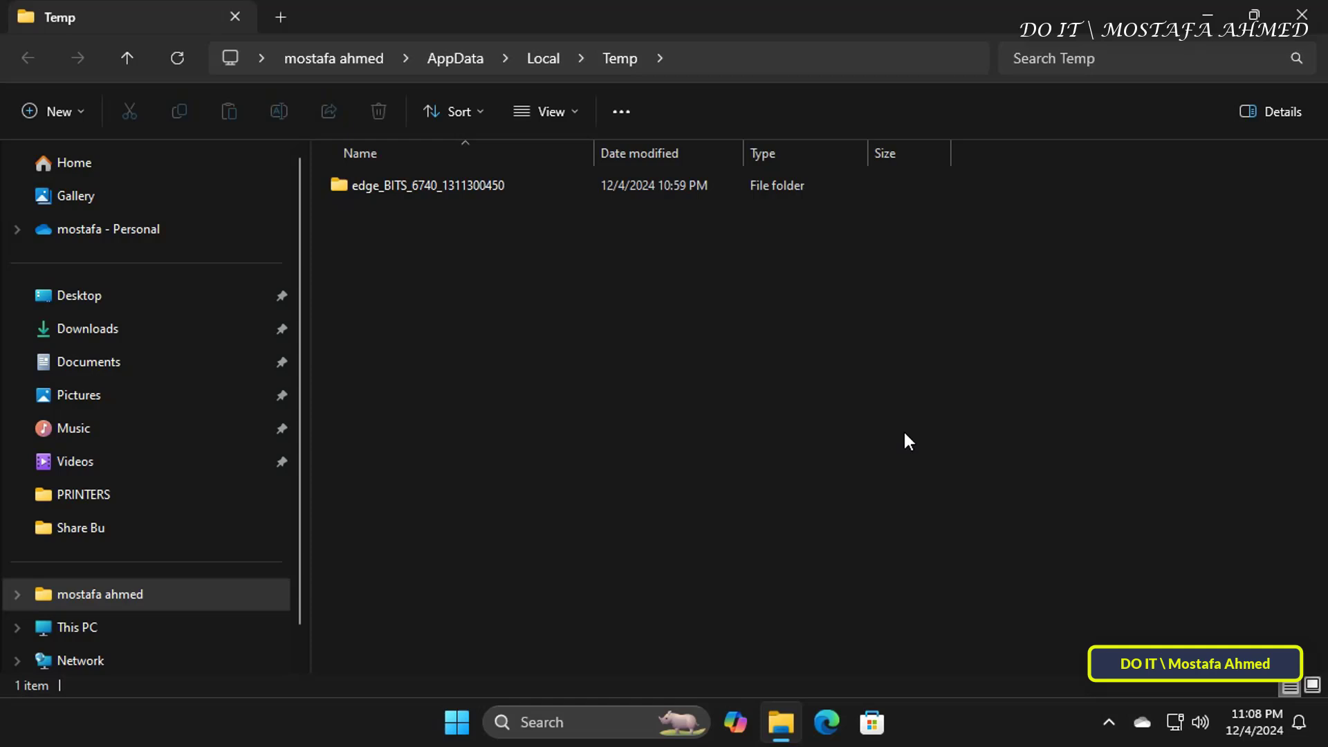
left_click(1302, 14)
Step: Open the original Clear Temperary Files text document from the desktop
double_click(517, 247)
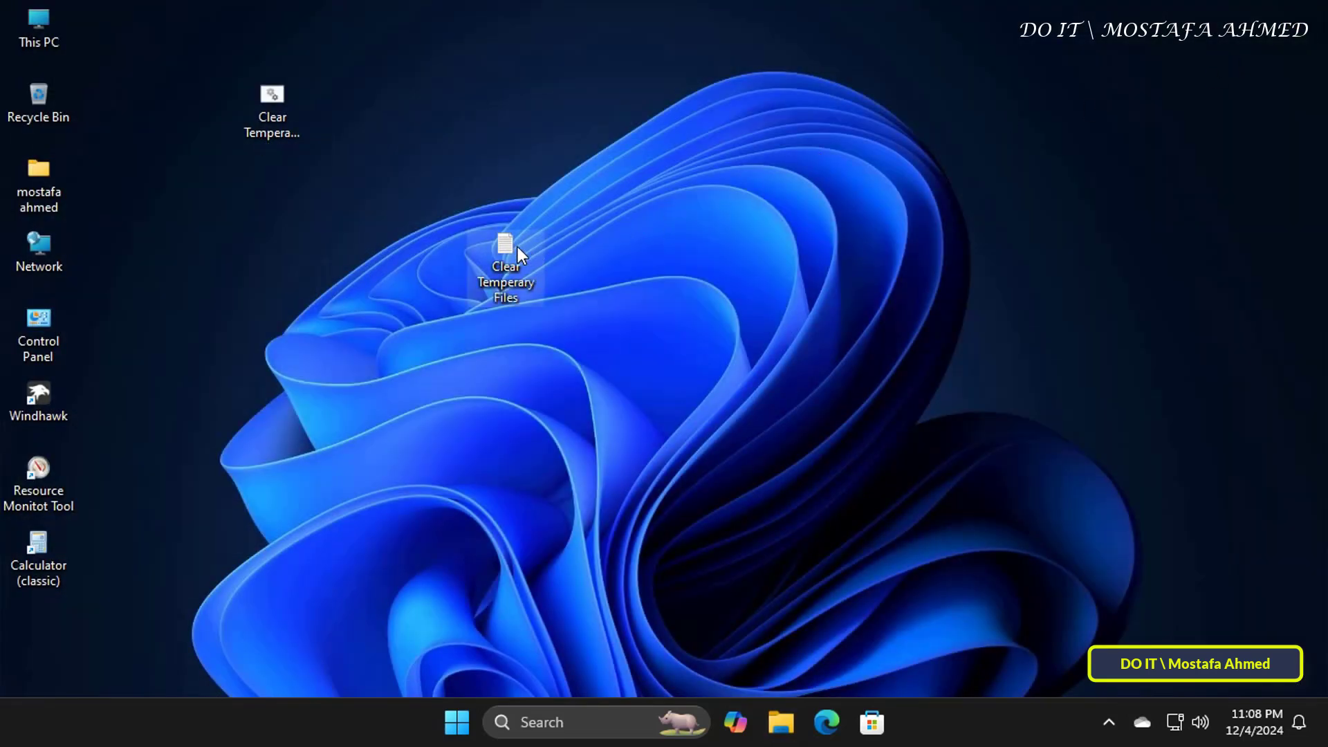